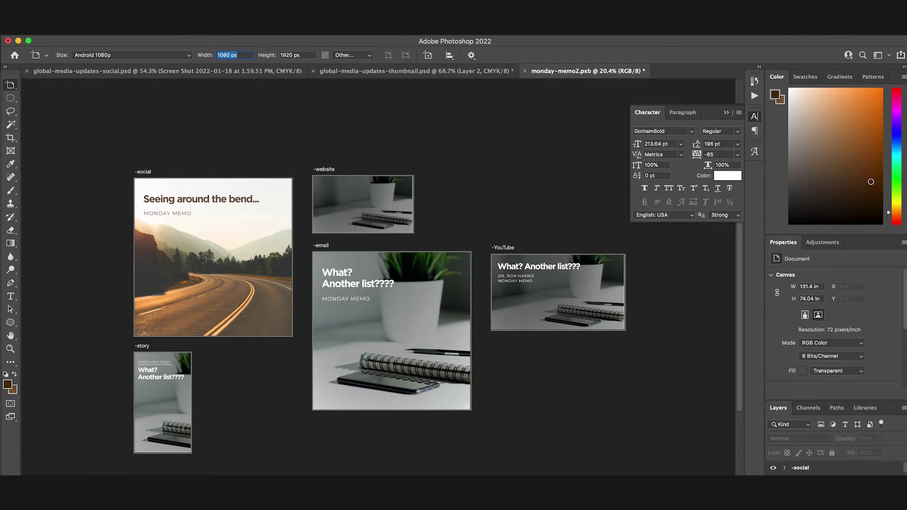
# Choose the 1920 × 1080 px recent preset with artboards in New Document.
pyautogui.hotkey('ctrl', 'n')
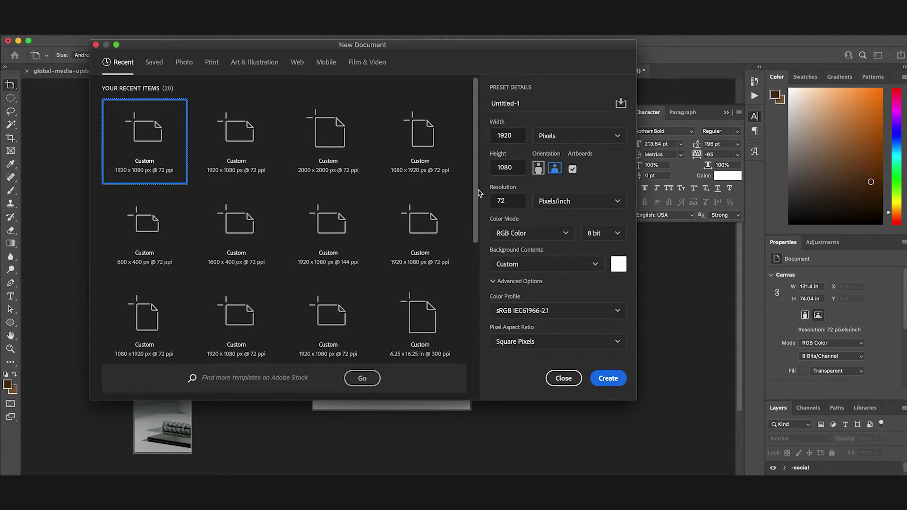
pyautogui.click(572, 170)
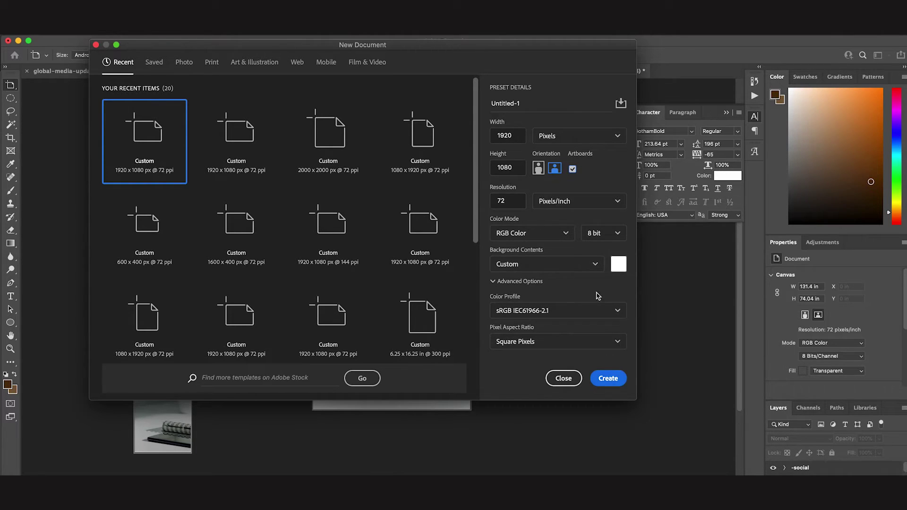
# Create the document and add Artboards 2, 3 and 4 beside and below Artboard 1.
pyautogui.click(608, 378)
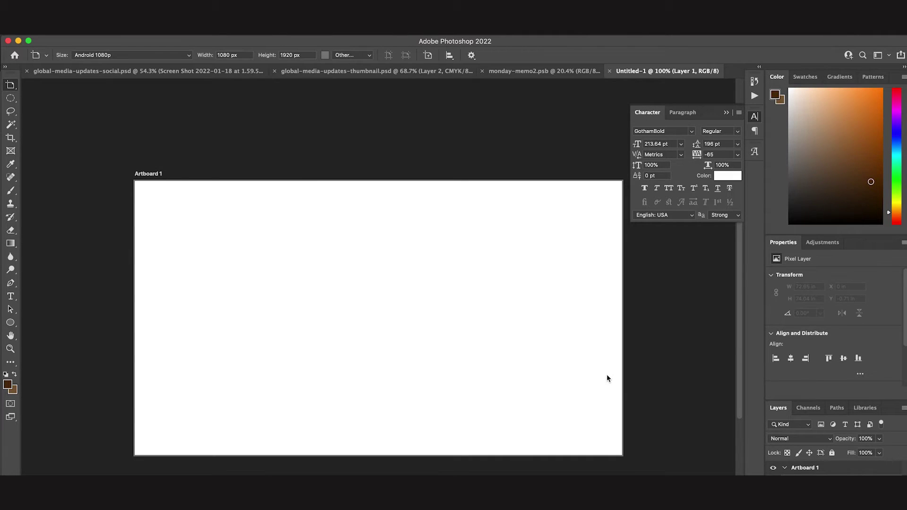
pyautogui.scroll(-2, 405, 296)
pyautogui.hscroll(3, 407, 296)
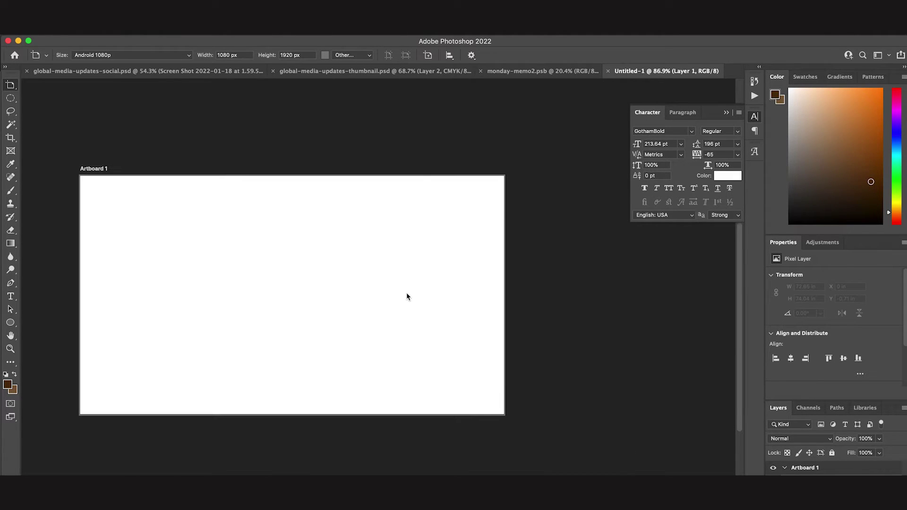
pyautogui.click(89, 169)
pyautogui.scroll(-2, 378, 319)
pyautogui.scroll(-3, 473, 300)
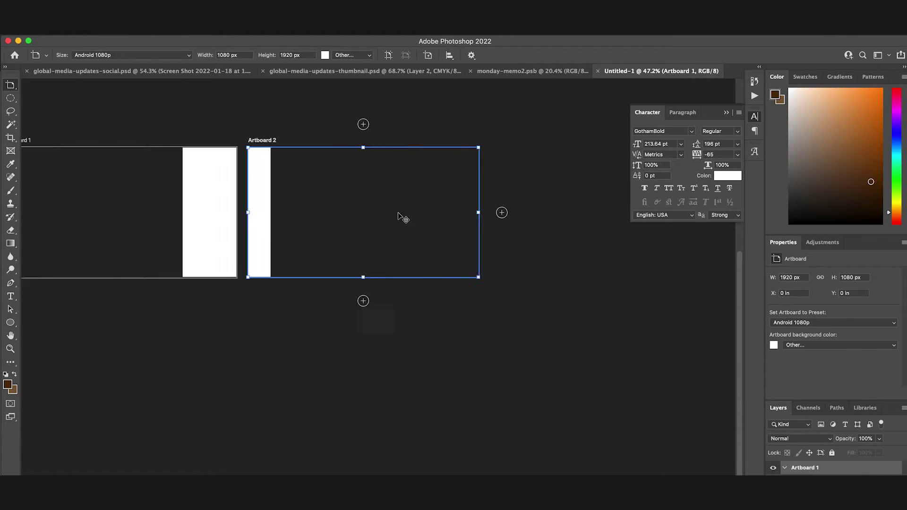
pyautogui.click(397, 212)
pyautogui.hscroll(-3, 351, 229)
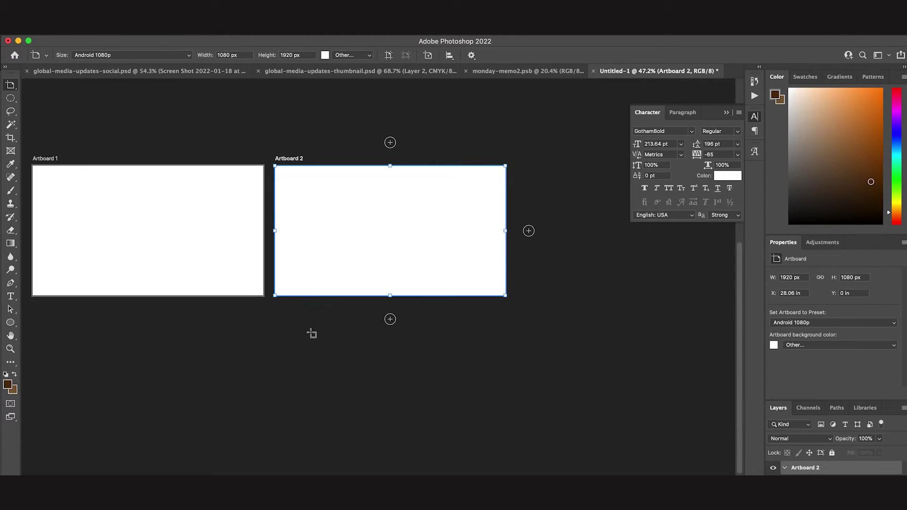
pyautogui.click(390, 319)
pyautogui.click(529, 231)
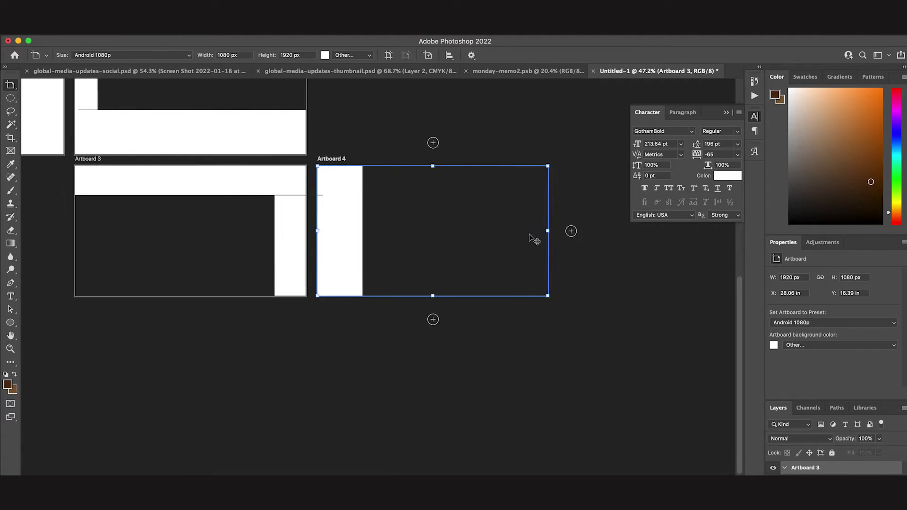
pyautogui.scroll(-2, 402, 286)
pyautogui.hscroll(-3, 402, 286)
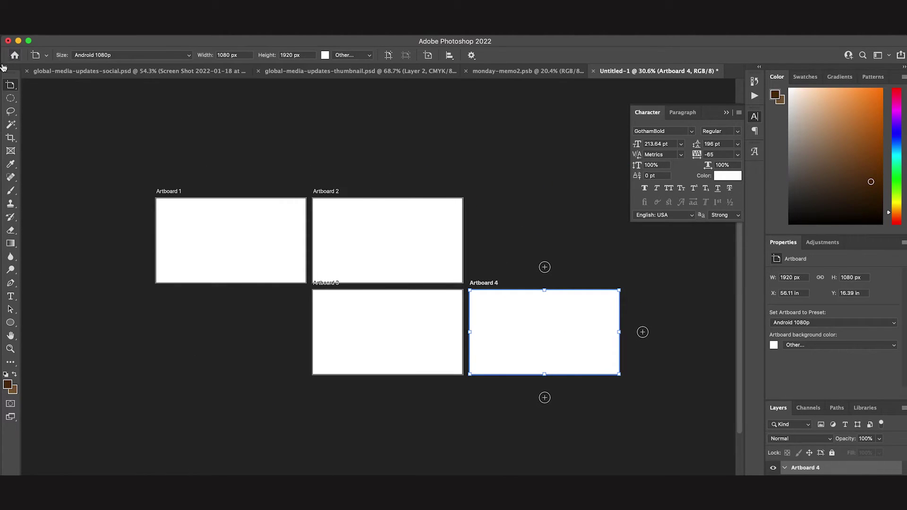
pyautogui.scroll(-2, 409, 250)
pyautogui.hscroll(2, 410, 250)
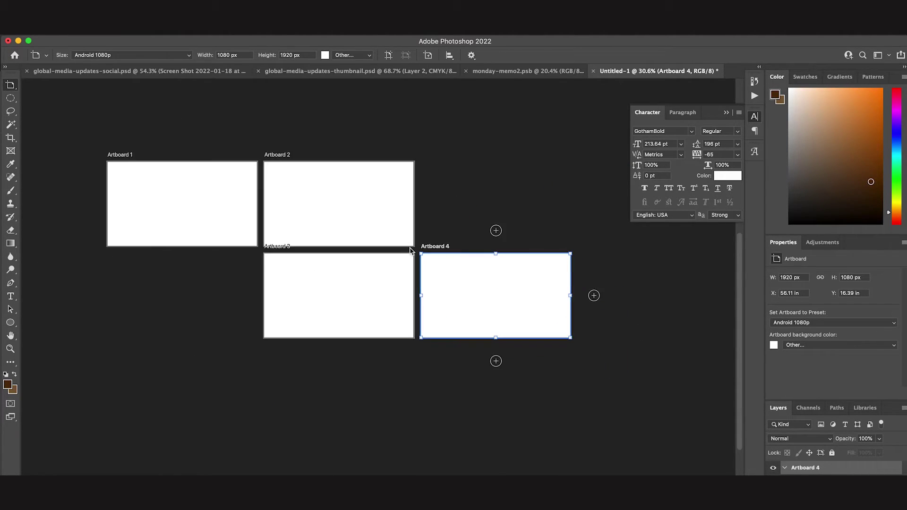
pyautogui.click(361, 289)
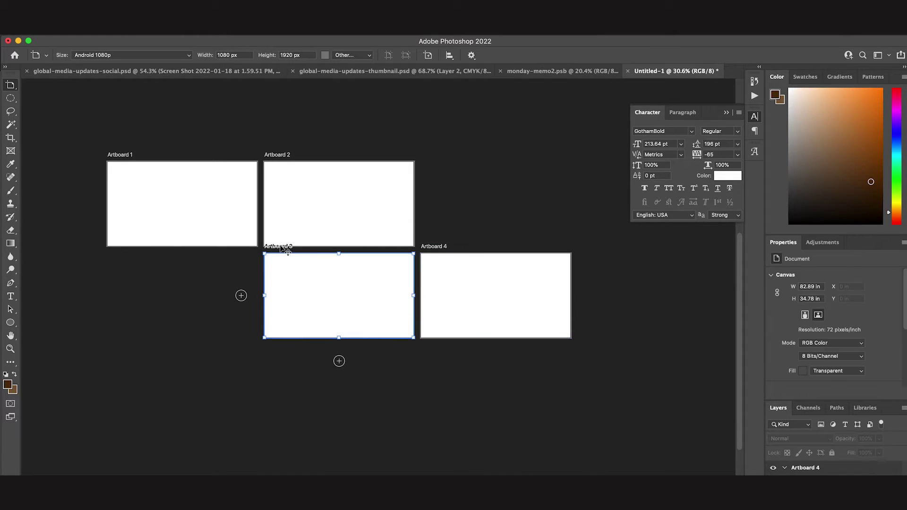
# Drag Artboards 2, 3 and 4 into alignment with each other.
pyautogui.moveTo(278, 246); pyautogui.dragTo(279, 269)
pyautogui.moveTo(425, 251); pyautogui.dragTo(445, 275)
pyautogui.moveTo(284, 162); pyautogui.dragTo(391, 164)
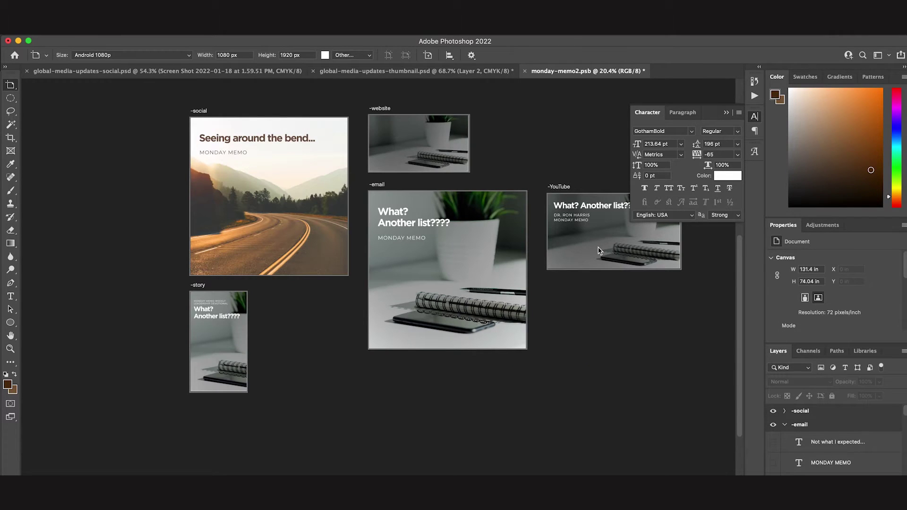
pyautogui.hscroll(3, 600, 252)
pyautogui.scroll(1, 600, 251)
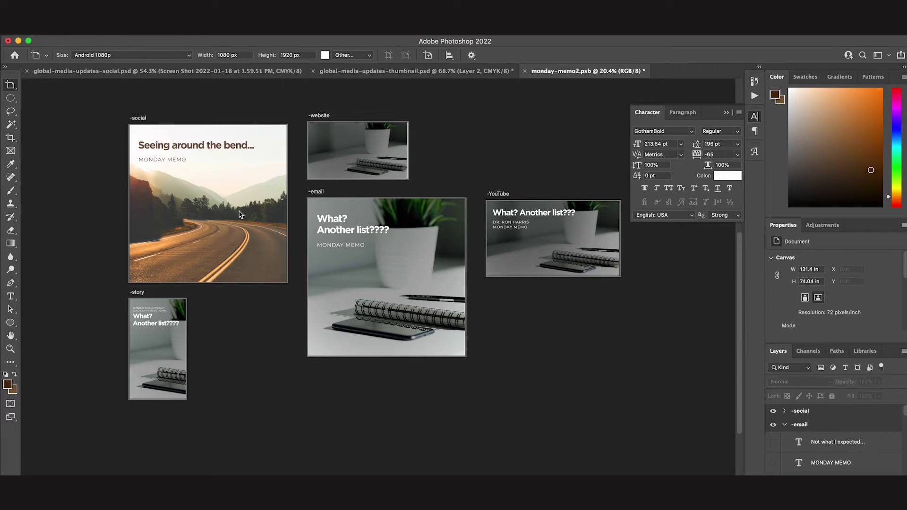
# Expand -social and select its headline, text and Hue/Saturation 8 layers.
pyautogui.click(784, 411)
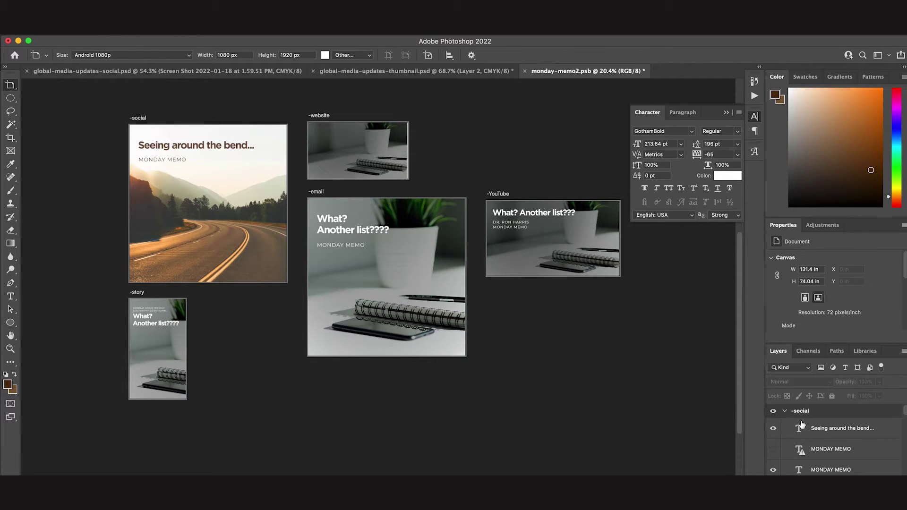
pyautogui.click(830, 432)
pyautogui.scroll(-1, 831, 434)
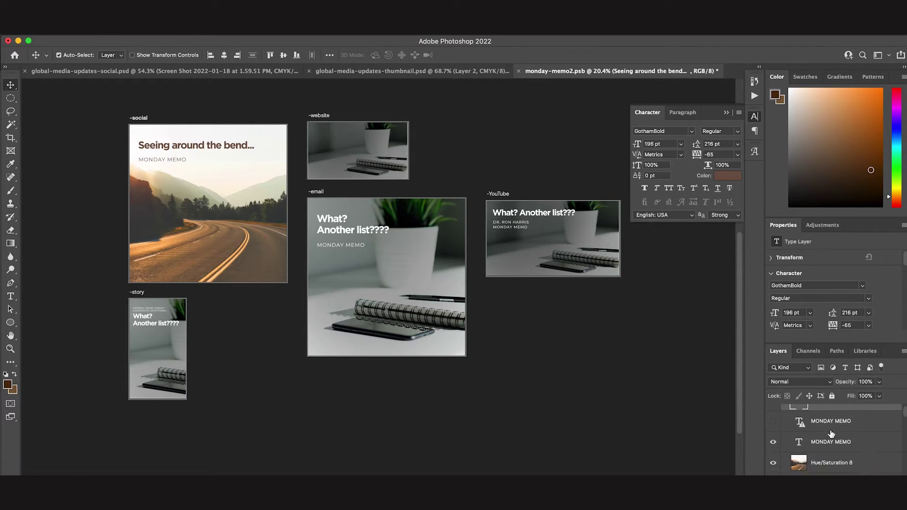
pyautogui.keyDown('shift'); pyautogui.click(832, 442); pyautogui.keyUp('shift')
pyautogui.scroll(-1, 829, 439)
pyautogui.keyDown('shift'); pyautogui.click(825, 428); pyautogui.keyUp('shift')
# Duplicate the selected social layers into the -story artboard.
pyautogui.rightClick(825, 428)
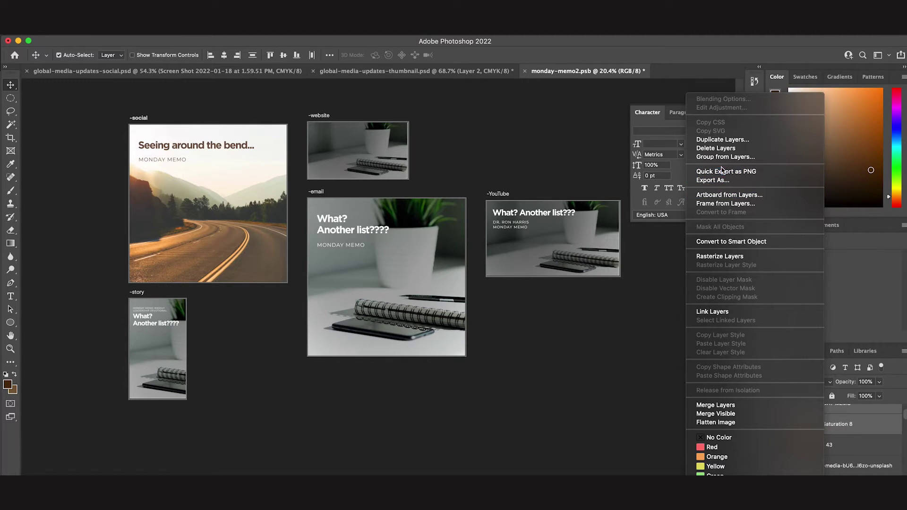
pyautogui.click(717, 140)
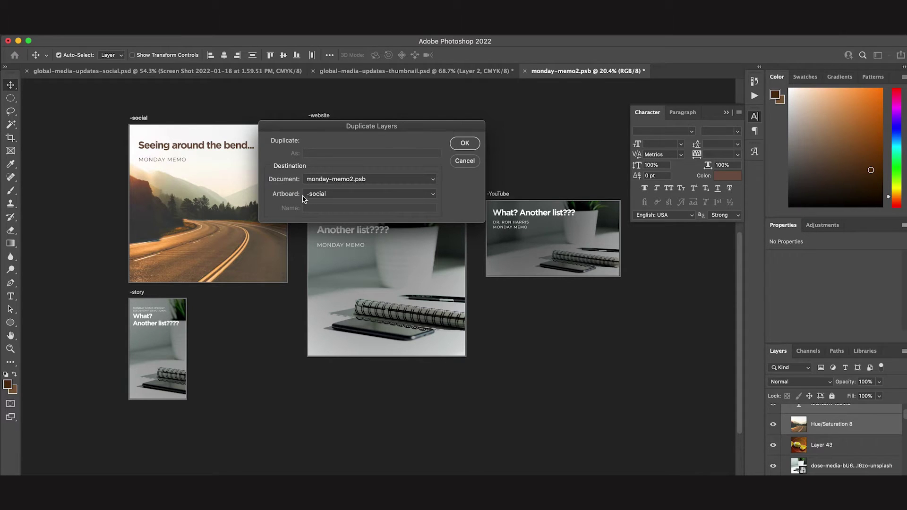
pyautogui.click(321, 198)
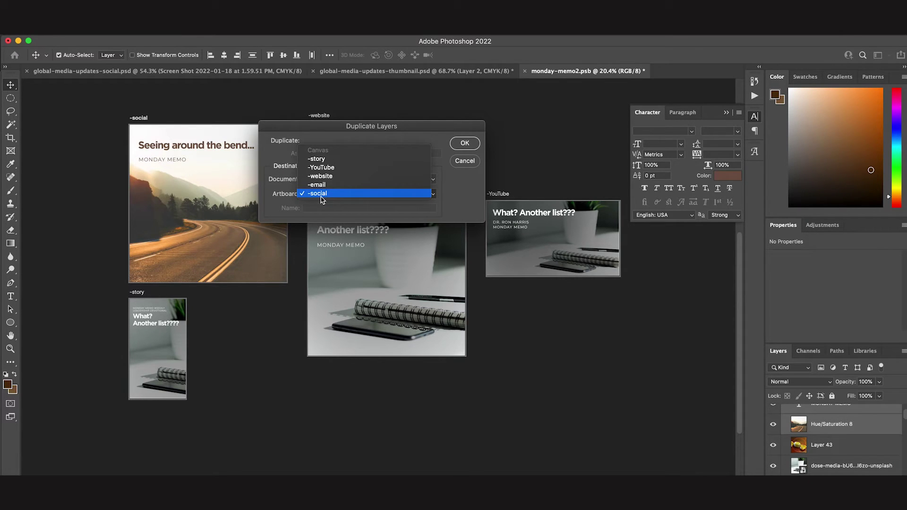
pyautogui.click(327, 159)
pyautogui.click(464, 142)
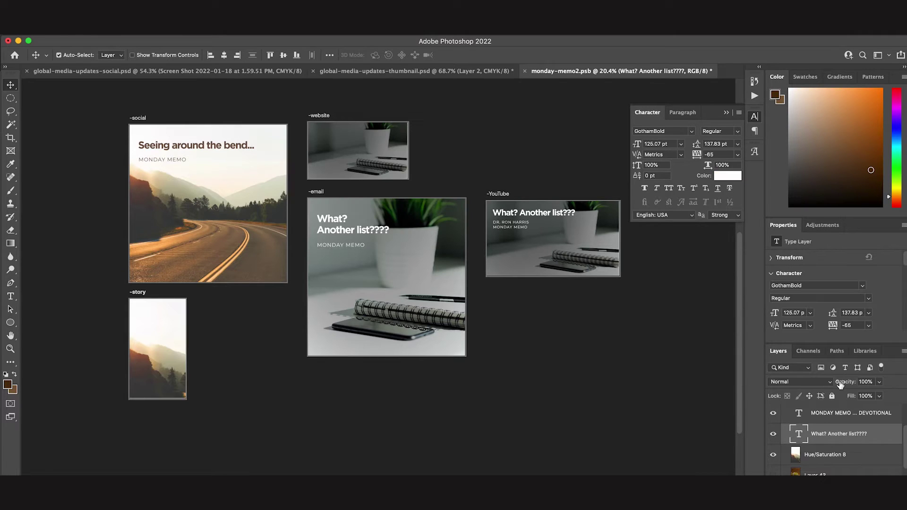
# Scale the Hue/Saturation 8 road photo to about 49% and fit it inside -story.
pyautogui.click(813, 456)
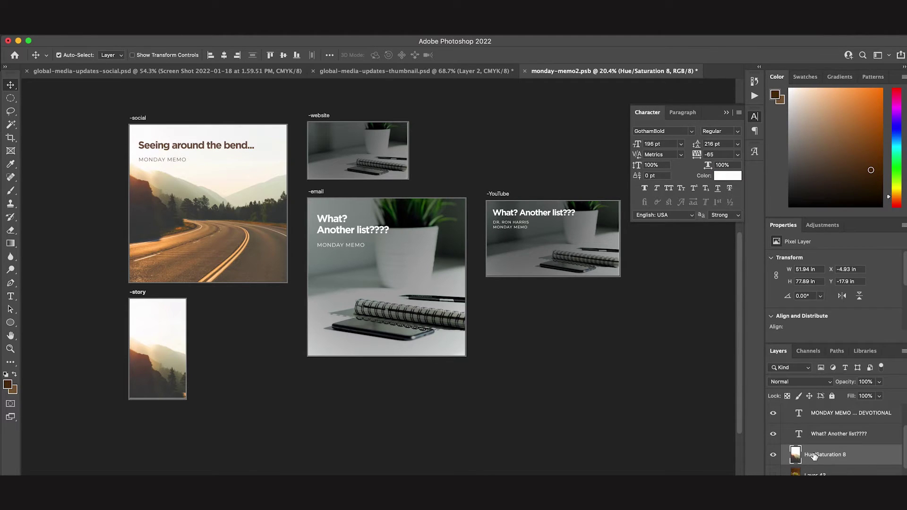
pyautogui.hotkey('ctrl', 't')
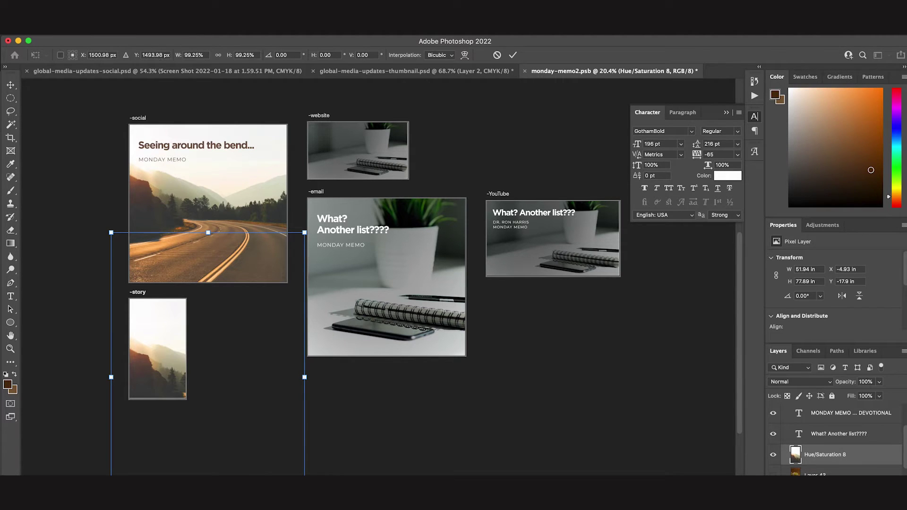
pyautogui.moveTo(273, 471); pyautogui.dragTo(214, 461)
pyautogui.moveTo(180, 369); pyautogui.dragTo(179, 393)
pyautogui.moveTo(243, 456); pyautogui.dragTo(192, 406)
pyautogui.moveTo(170, 362); pyautogui.dragTo(172, 375)
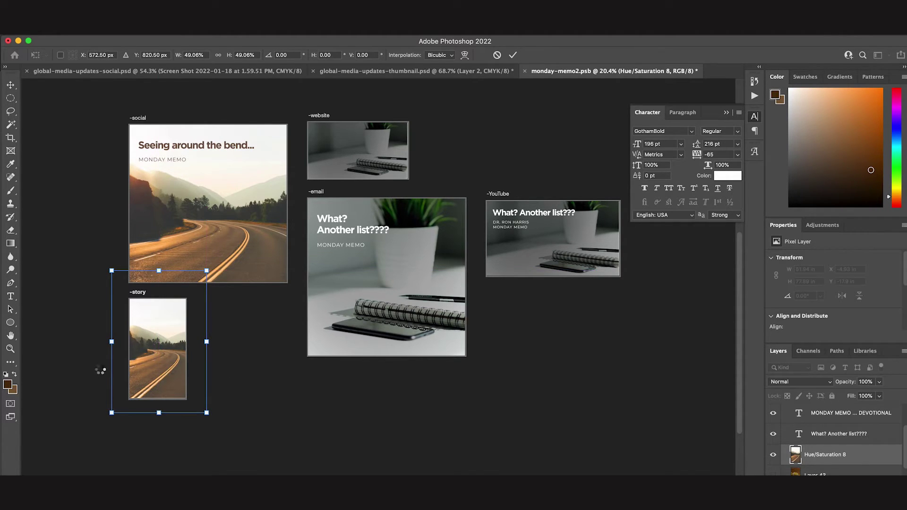
pyautogui.press('Return')
pyautogui.hotkey('ctrl', '+')
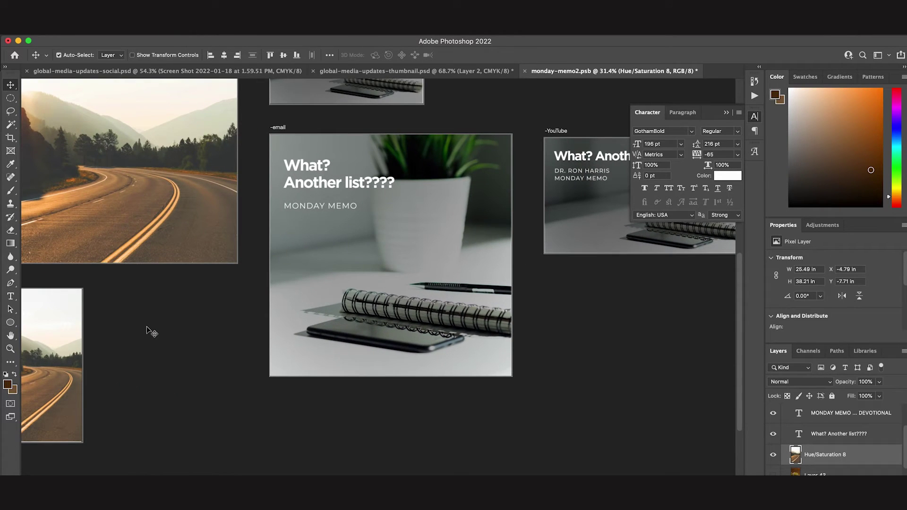
pyautogui.hscroll(-10, 170, 327)
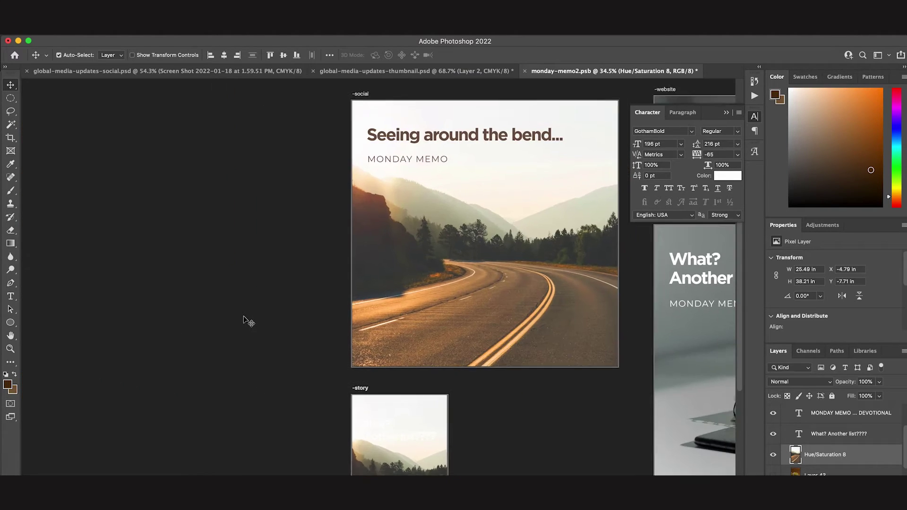
pyautogui.click(436, 163)
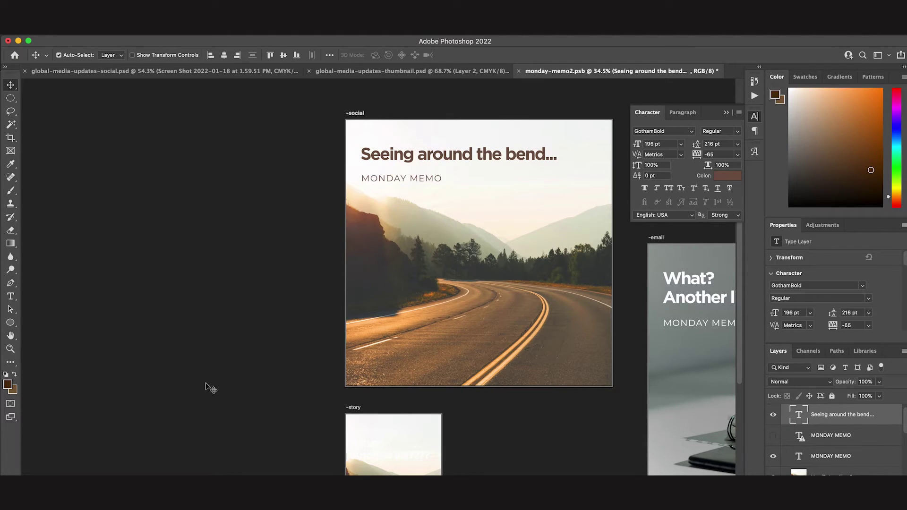
pyautogui.click(7, 385)
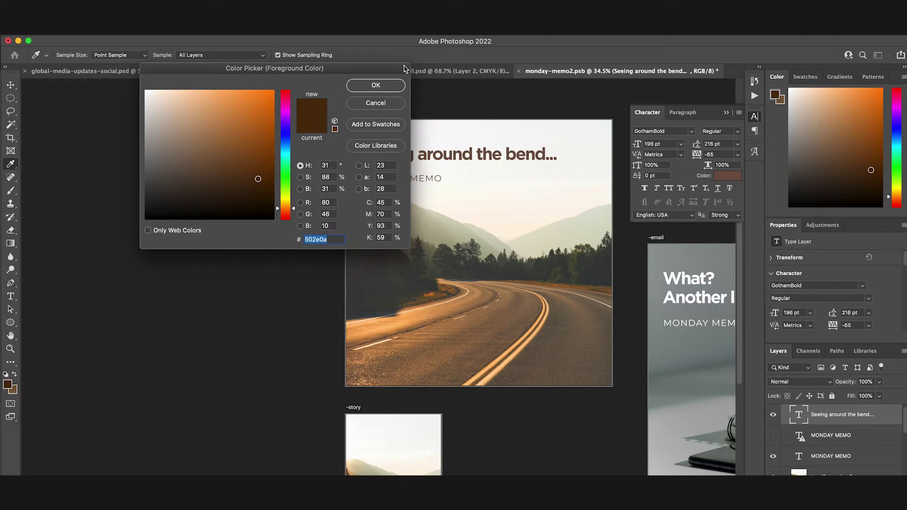
pyautogui.click(375, 85)
pyautogui.scroll(-2, 689, 331)
pyautogui.scroll(-1, 557, 413)
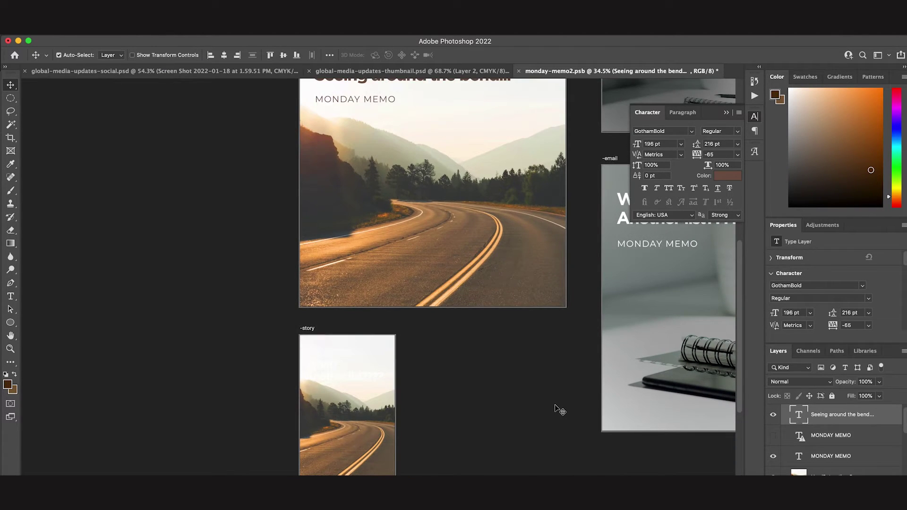
pyautogui.scroll(-1, 556, 413)
pyautogui.scroll(-2, 851, 451)
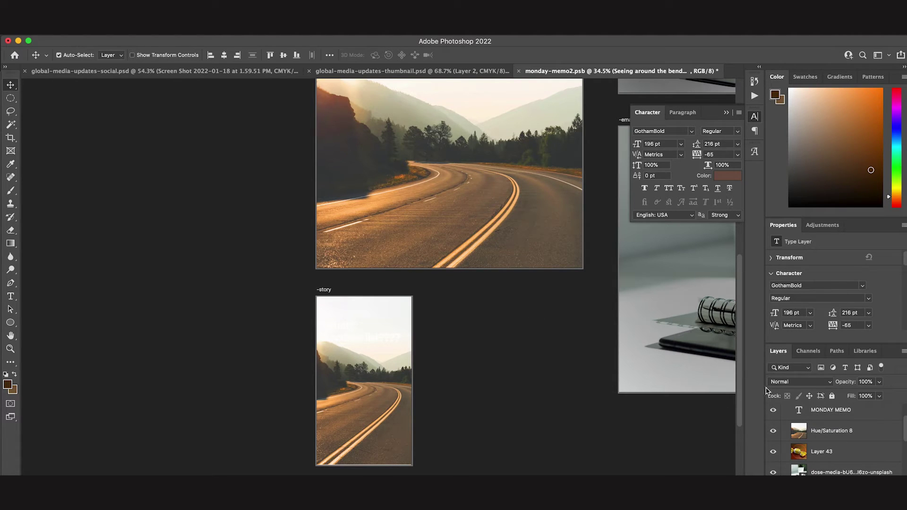
pyautogui.scroll(1, 812, 430)
pyautogui.click(785, 413)
pyautogui.scroll(-2, 799, 451)
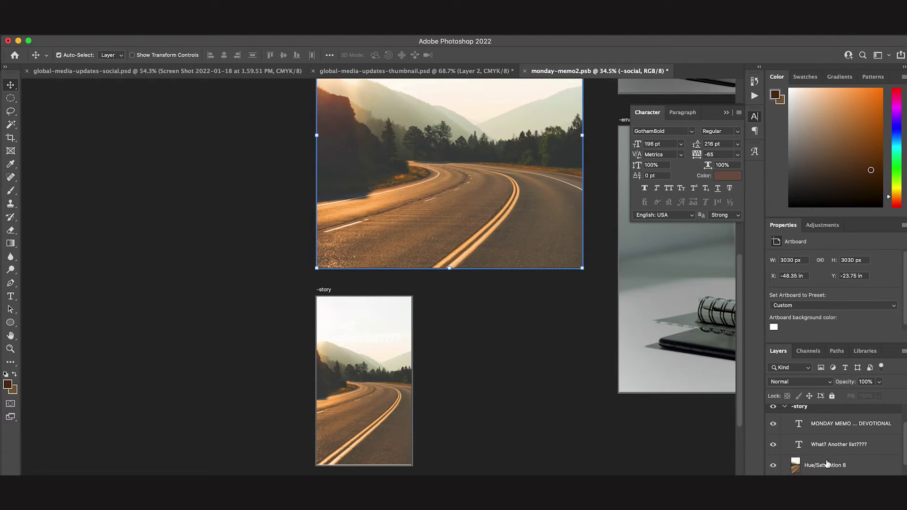
# Make the story MONDAY MEMO text and headline dark brown (#502e0a).
pyautogui.click(829, 424)
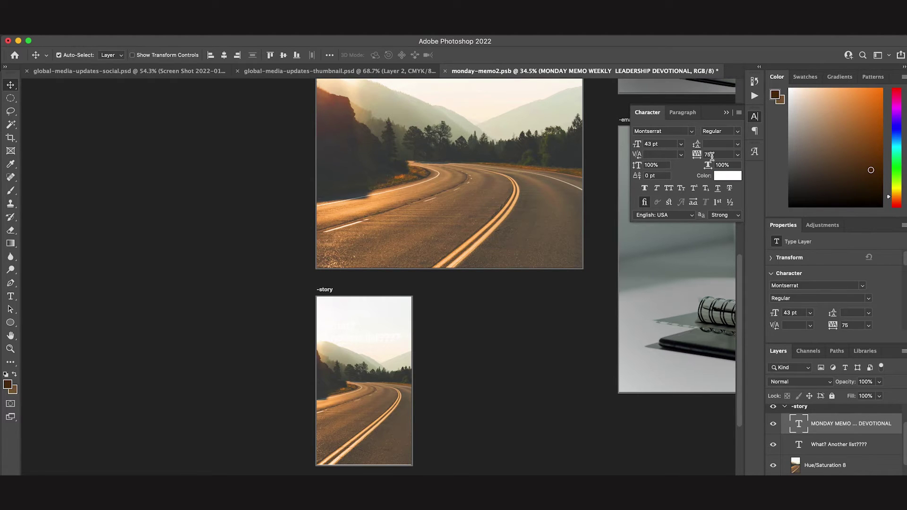
pyautogui.click(729, 177)
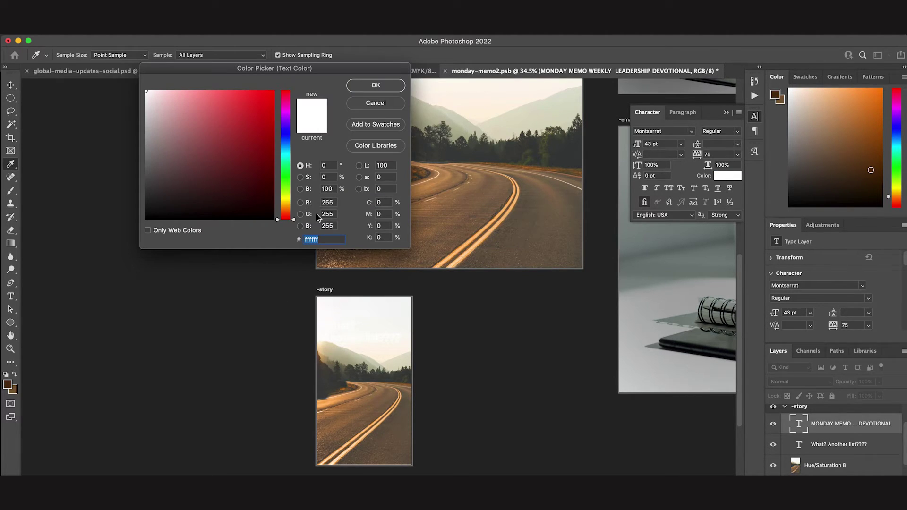
pyautogui.click(323, 258)
pyautogui.click(375, 85)
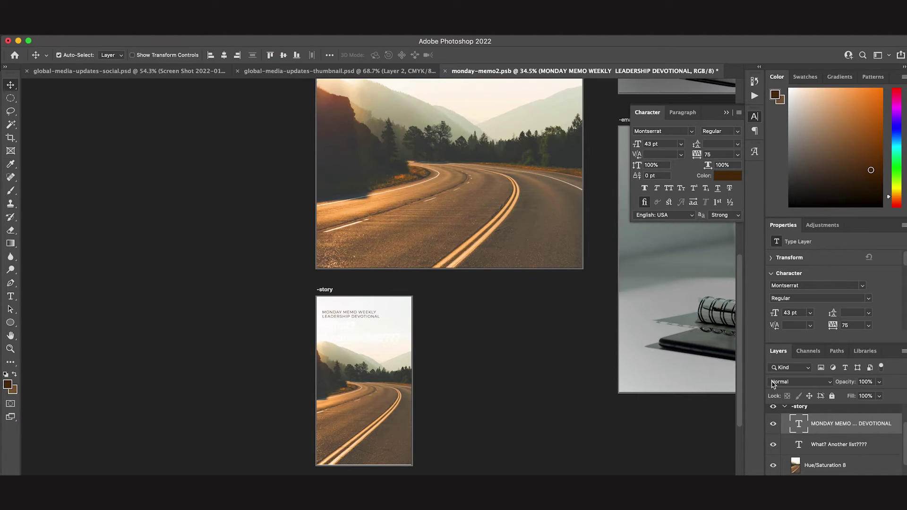
pyautogui.click(820, 446)
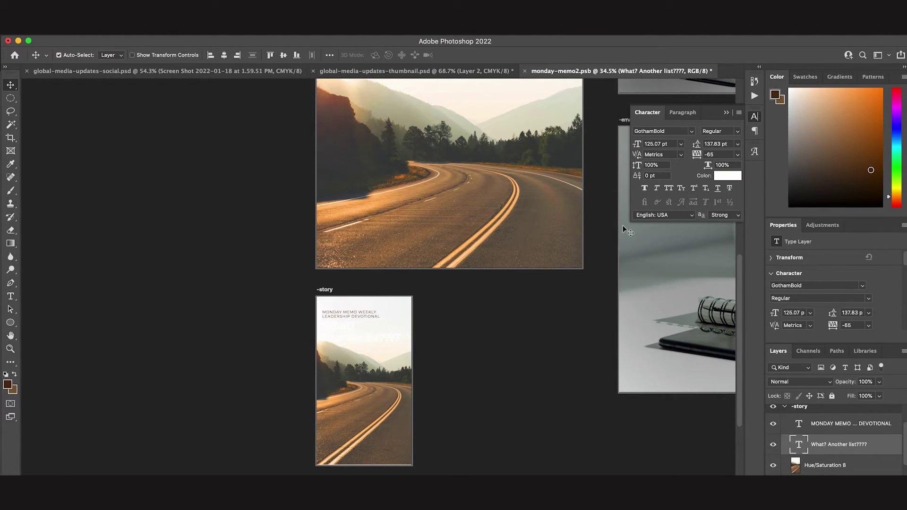
pyautogui.click(721, 177)
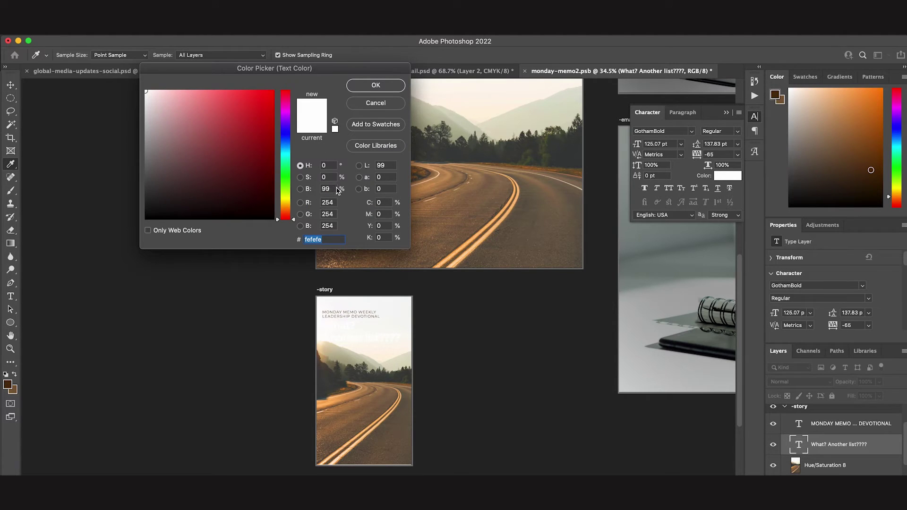
pyautogui.write('502e0a')
pyautogui.click(376, 85)
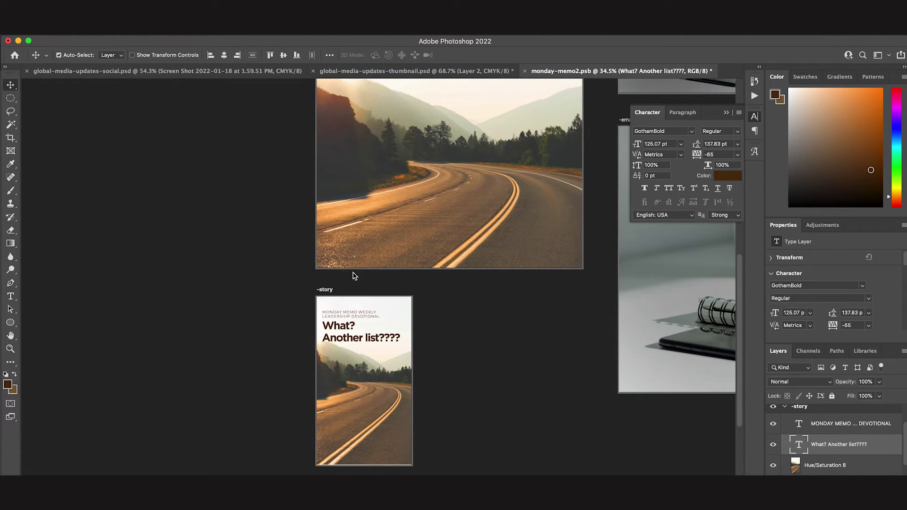
# Replace the story headline with 'Seeing around the bend...' and commit it.
pyautogui.tripleClick(359, 337)
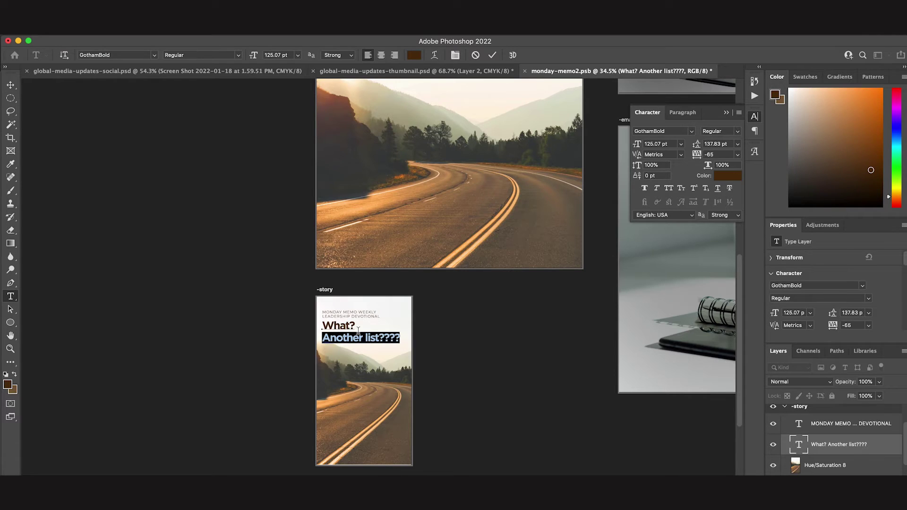
pyautogui.click(359, 331)
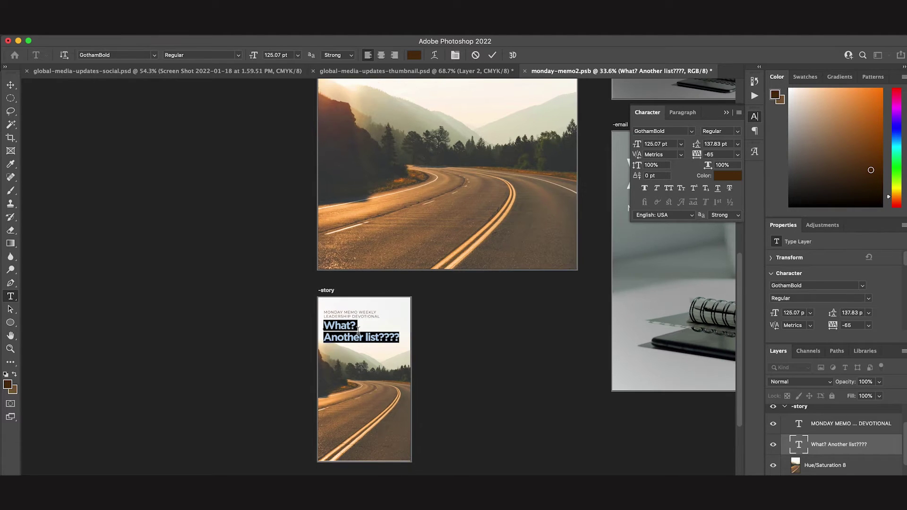
pyautogui.hotkey('ctrl', '-')
pyautogui.scroll(-3, 359, 333)
pyautogui.write('Seeing around the bend...')
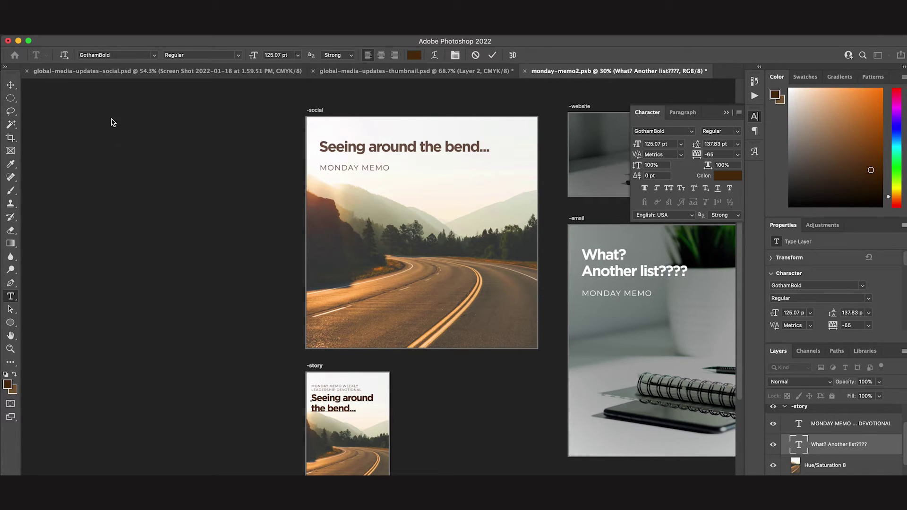
pyautogui.press('Escape')
pyautogui.press('v')
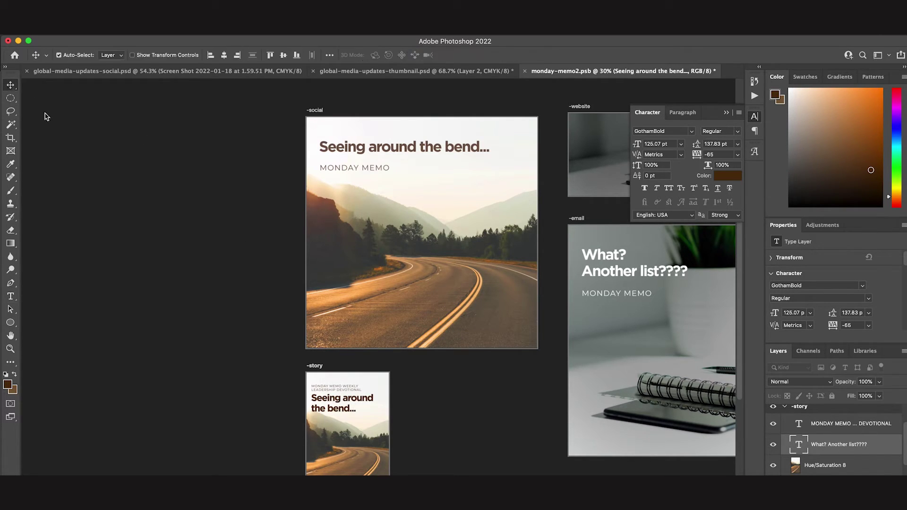
# Expand -social and select its headline, MONDAY MEMO and Hue/Saturation 8 layers.
pyautogui.click(298, 409)
pyautogui.scroll(-5, 297, 409)
pyautogui.hscroll(5, 297, 409)
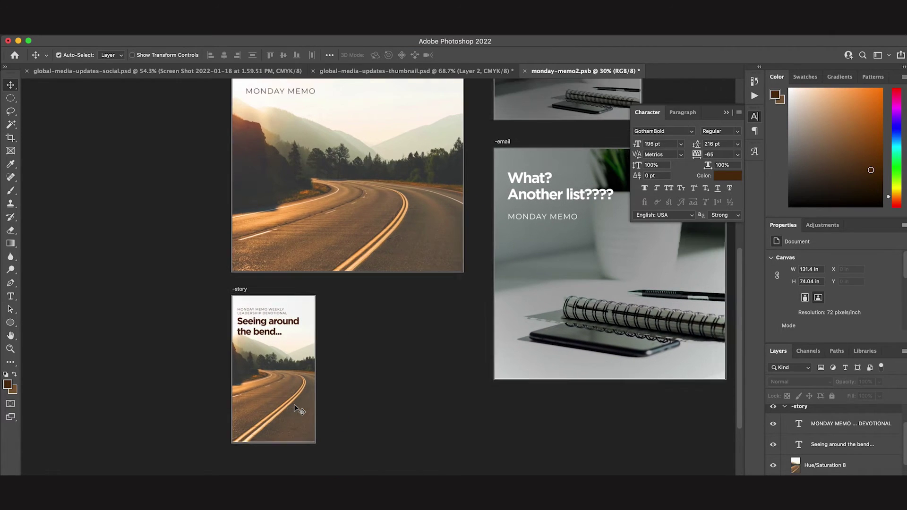
pyautogui.scroll(3, 362, 283)
pyautogui.hscroll(5, 362, 282)
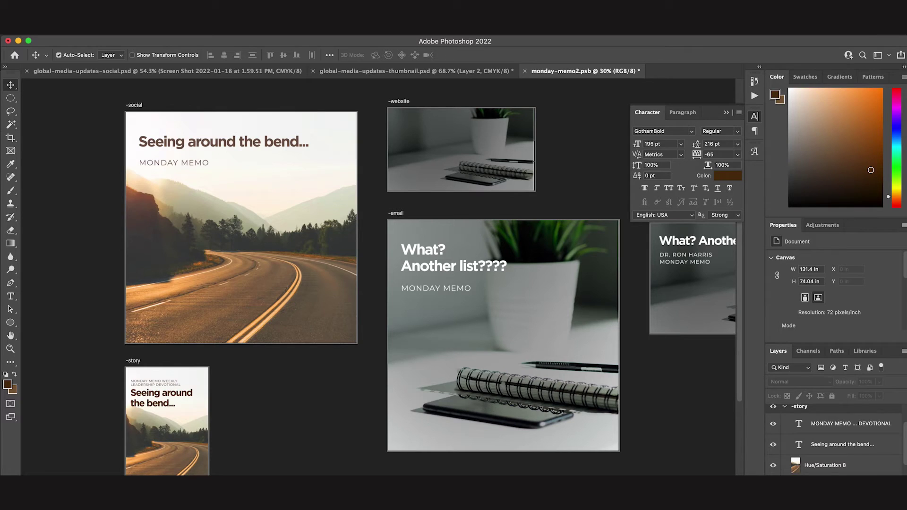
pyautogui.scroll(2, 825, 450)
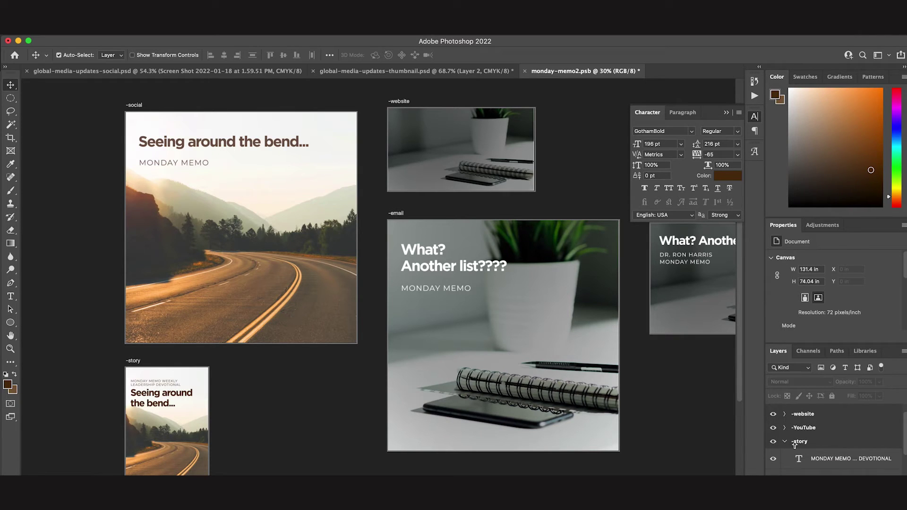
pyautogui.click(784, 443)
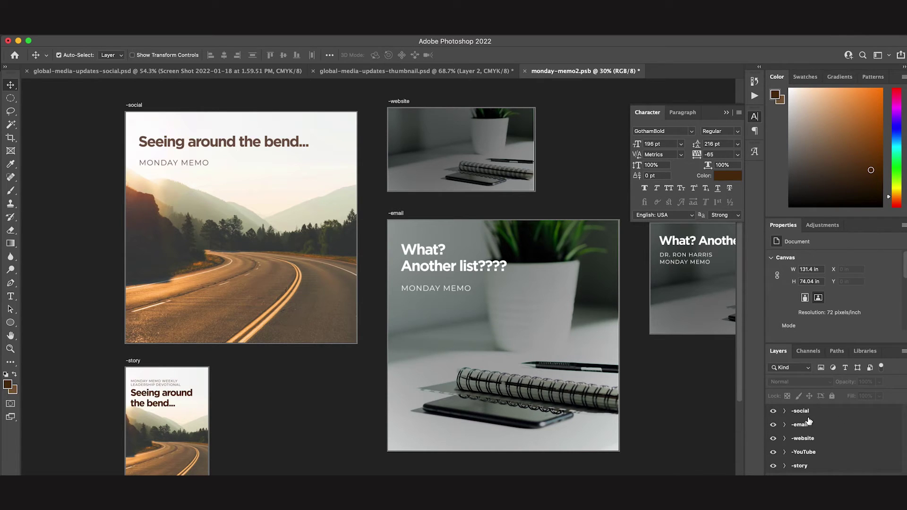
pyautogui.click(784, 411)
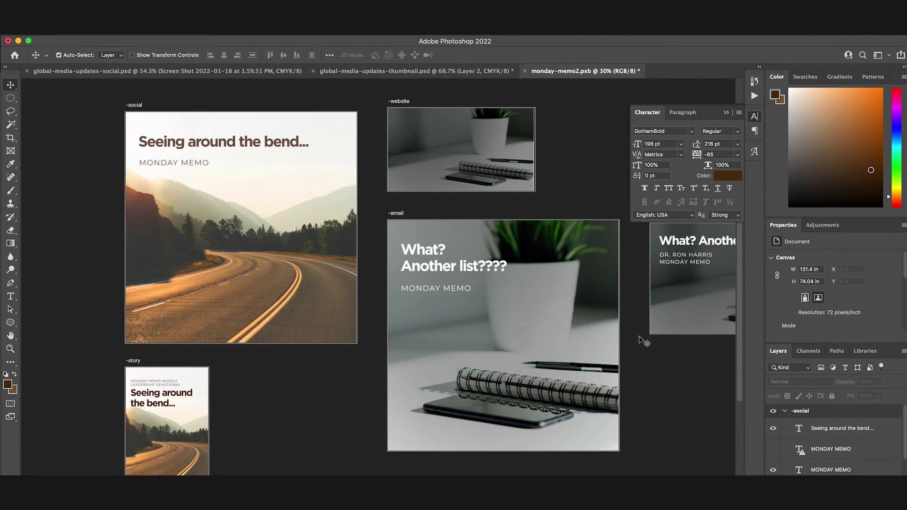
pyautogui.hscroll(4, 643, 340)
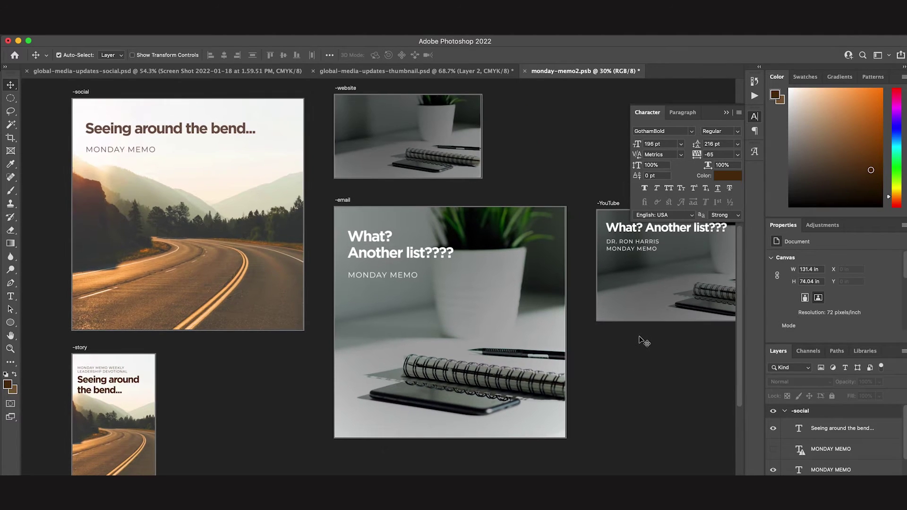
pyautogui.click(830, 429)
pyautogui.scroll(-2, 829, 436)
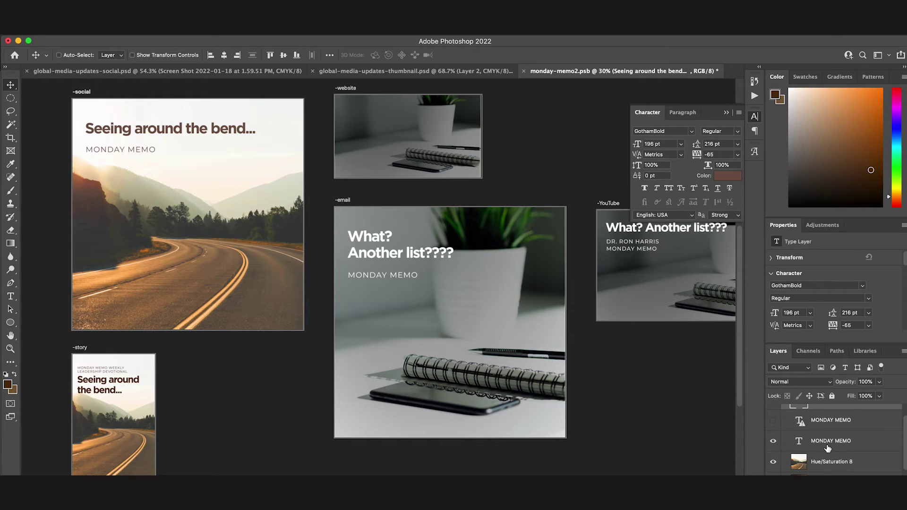
pyautogui.keyDown('super'); pyautogui.click(826, 443); pyautogui.keyUp('super')
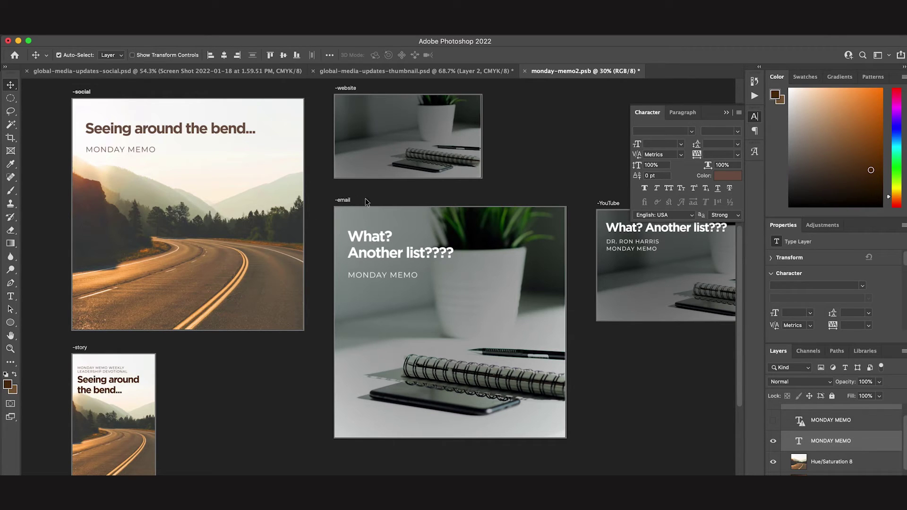
pyautogui.scroll(-1, 815, 440)
pyautogui.keyDown('super'); pyautogui.click(816, 439); pyautogui.keyUp('super')
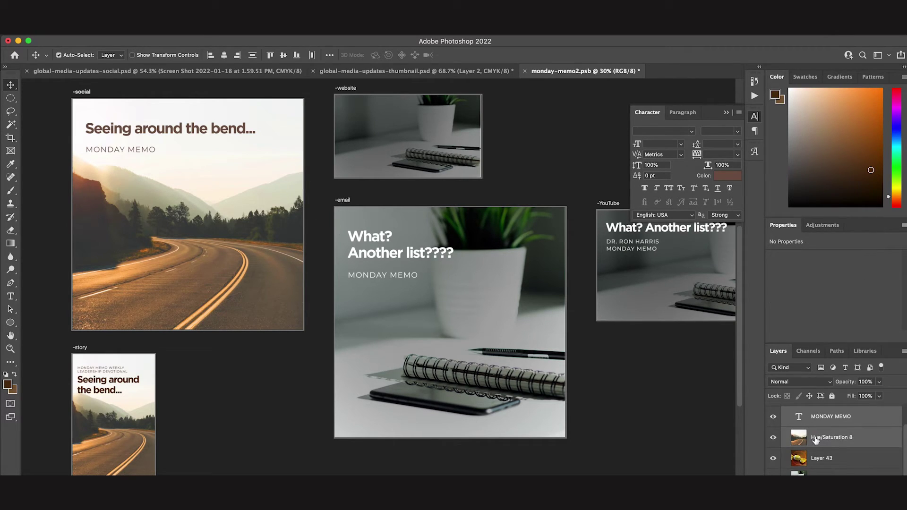
# Duplicate the selected social layers onto the -email artboard.
pyautogui.rightClick(815, 440)
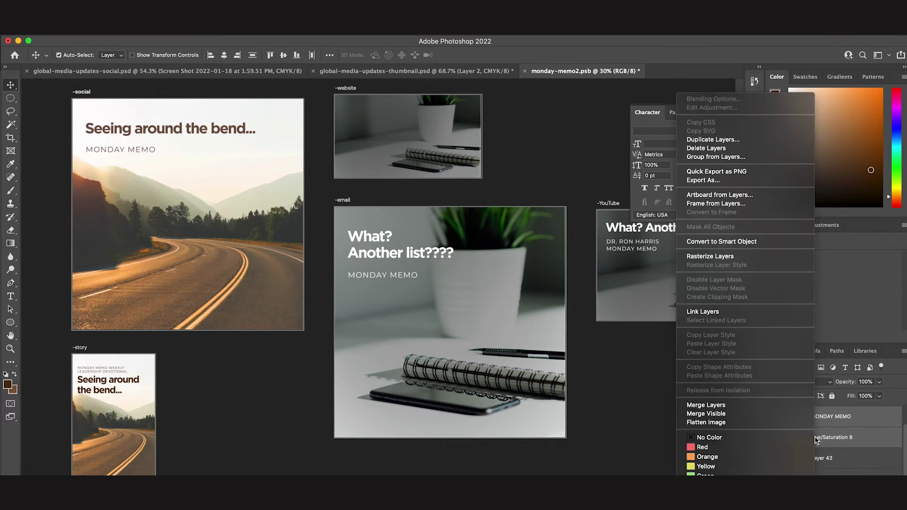
pyautogui.click(709, 141)
pyautogui.click(323, 197)
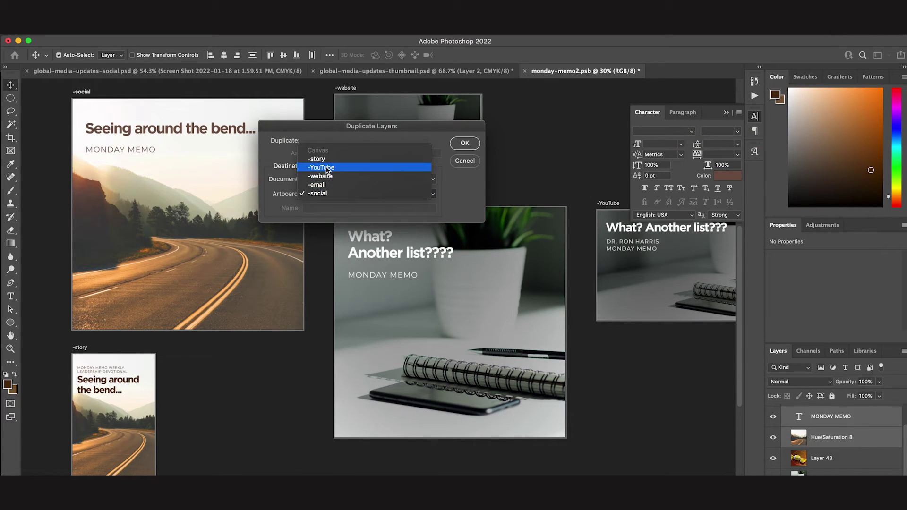
pyautogui.click(320, 185)
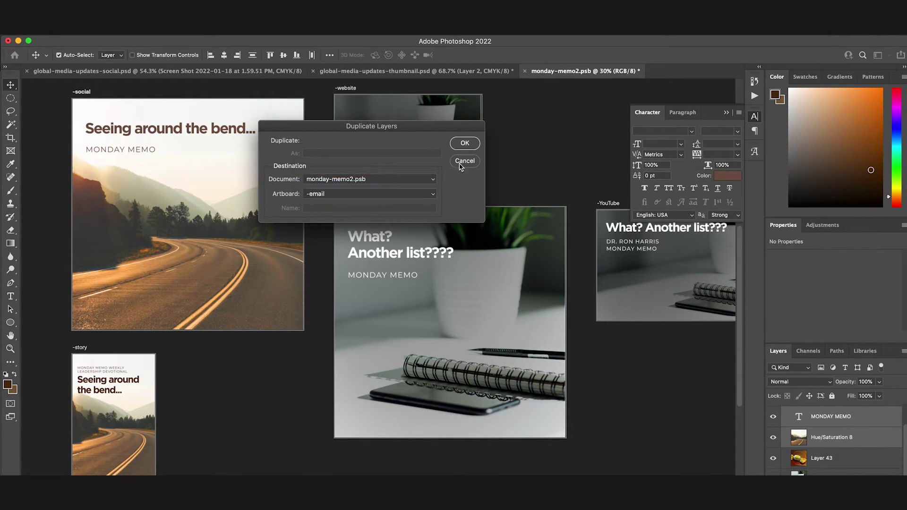
pyautogui.click(464, 143)
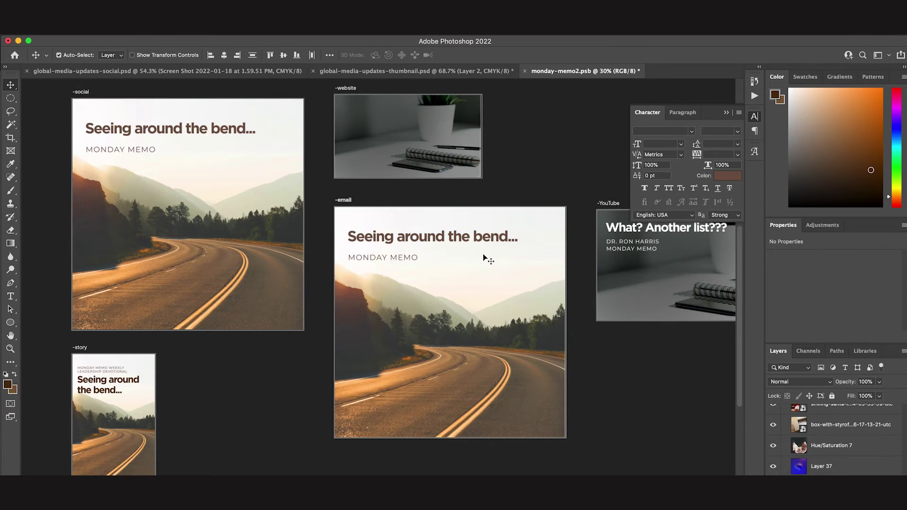
# Duplicate the Hue/Saturation 8 road photo layer onto the -website artboard.
pyautogui.hotkey('ctrl', '0')
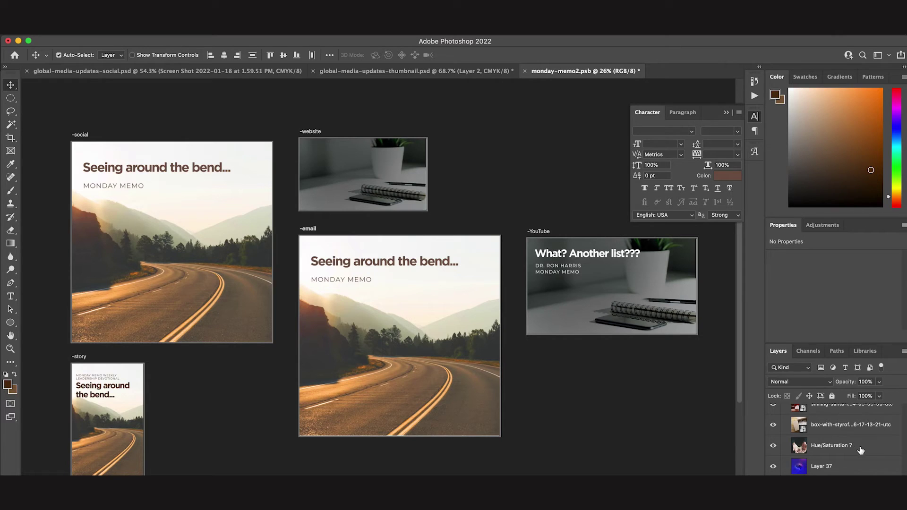
pyautogui.scroll(5, 859, 450)
pyautogui.click(834, 445)
pyautogui.rightClick(833, 446)
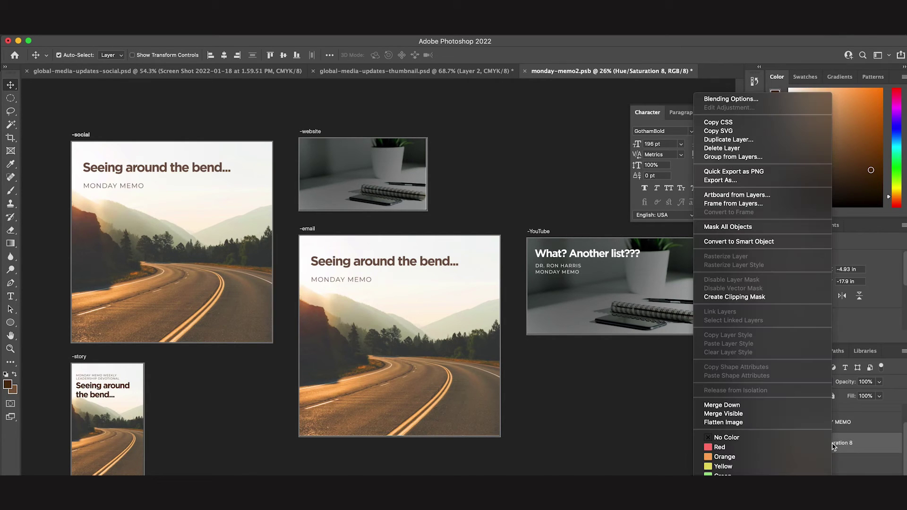
pyautogui.click(751, 139)
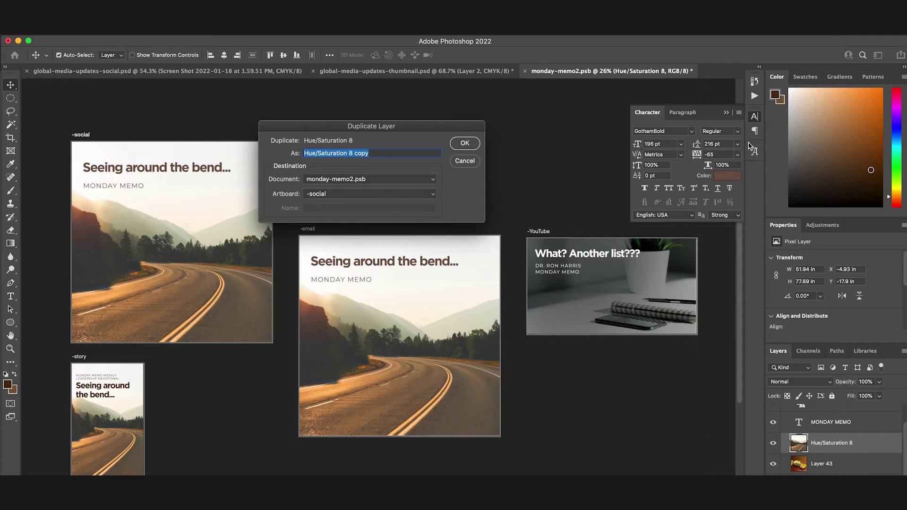
pyautogui.click(381, 194)
pyautogui.click(388, 178)
pyautogui.click(463, 143)
# Scale the copied photo down to fit the -website artboard.
pyautogui.hotkey('ctrl', 't')
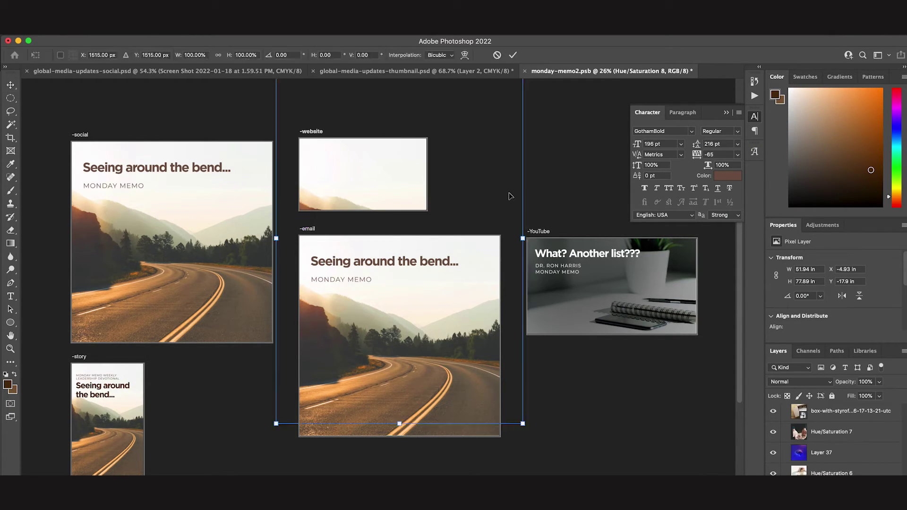
pyautogui.moveTo(522, 424); pyautogui.dragTo(435, 291)
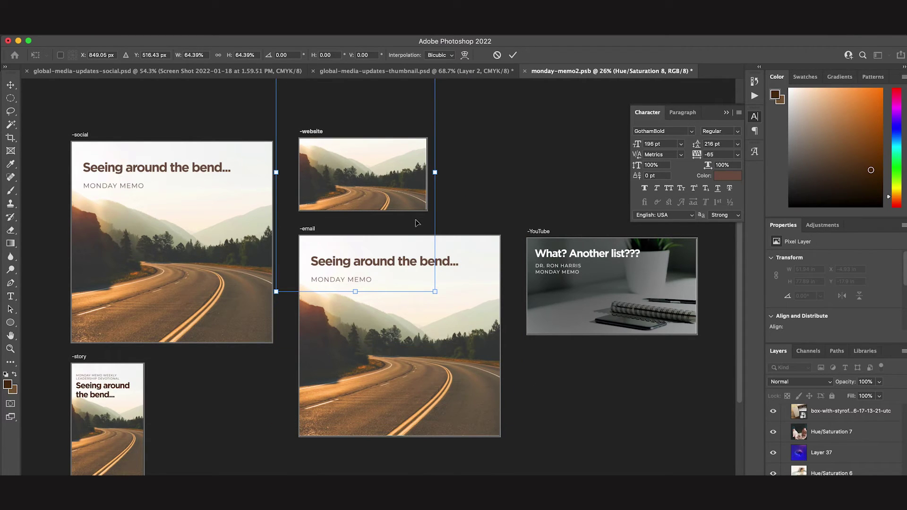
pyautogui.press('Return')
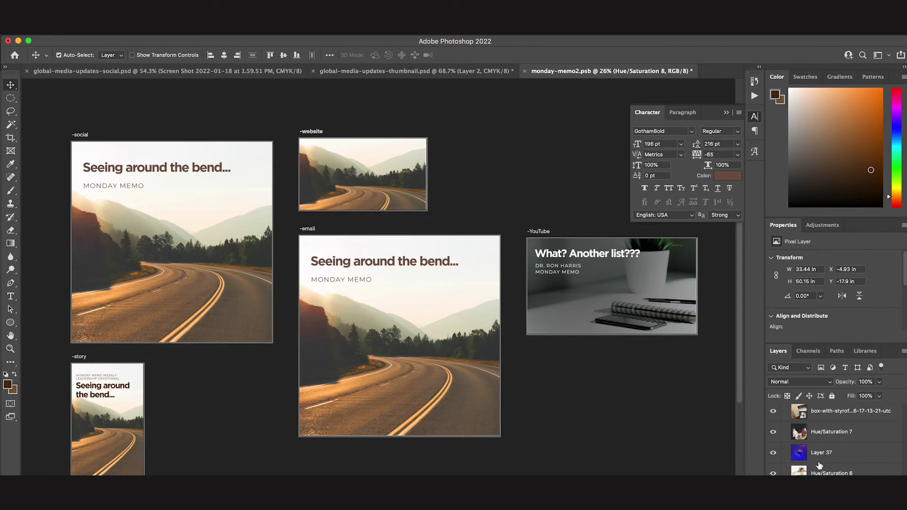
pyautogui.scroll(-3, 819, 445)
pyautogui.scroll(-3, 819, 445)
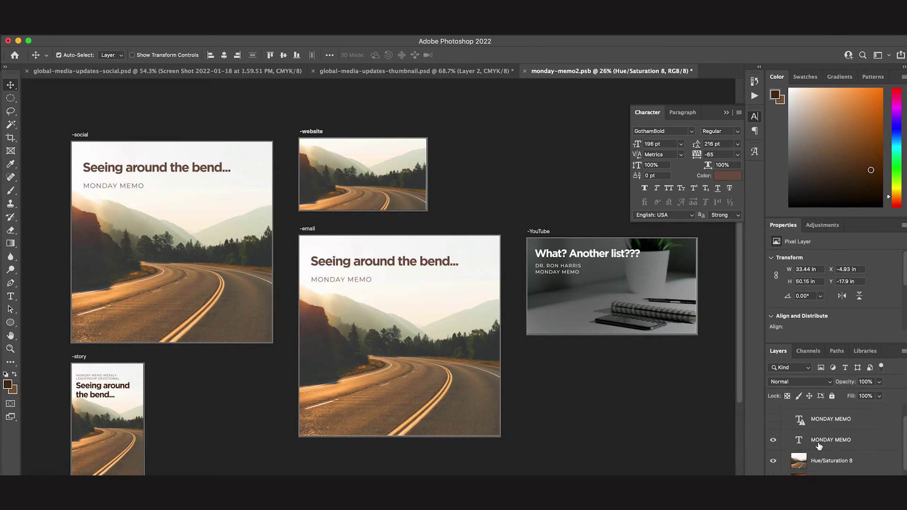
pyautogui.scroll(-3, 819, 445)
pyautogui.scroll(-2, 819, 444)
pyautogui.scroll(-2, 819, 445)
pyautogui.scroll(-1, 819, 440)
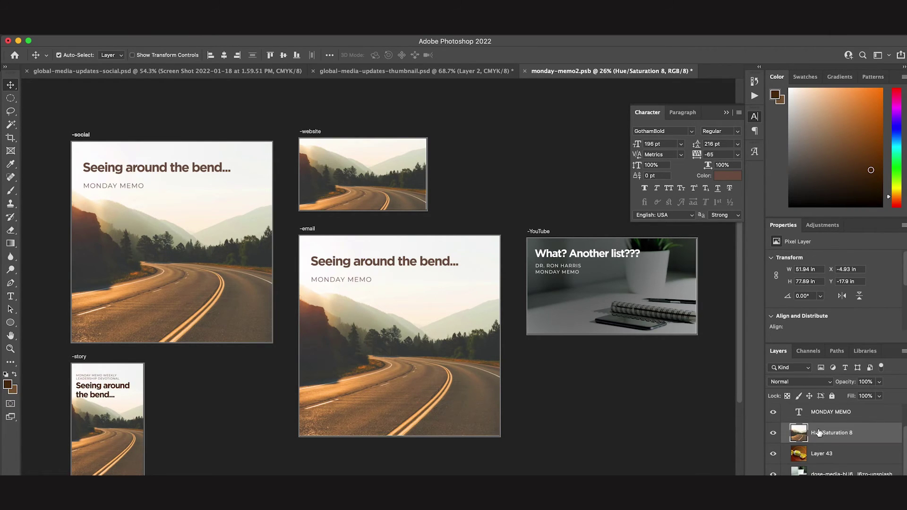
# Duplicate the road photo layer onto the -YouTube artboard.
pyautogui.rightClick(818, 433)
pyautogui.click(598, 134)
pyautogui.click(358, 195)
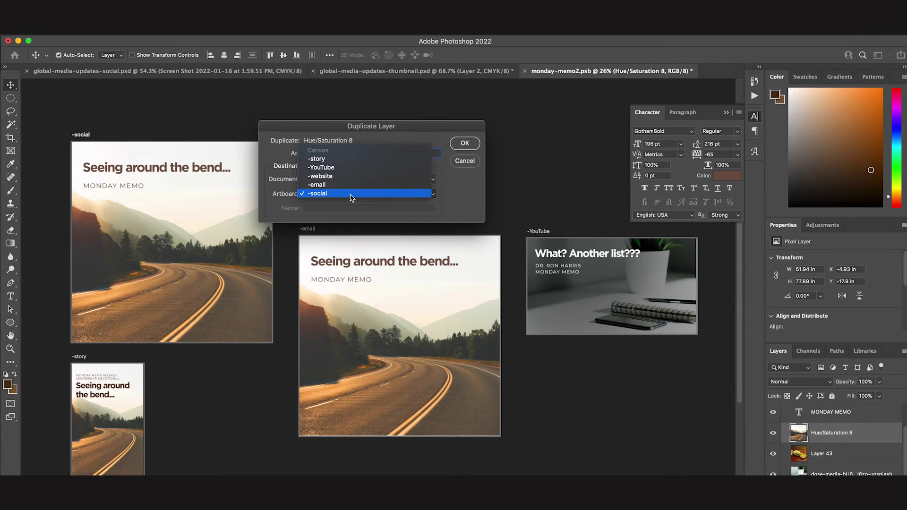
pyautogui.click(346, 170)
pyautogui.click(465, 143)
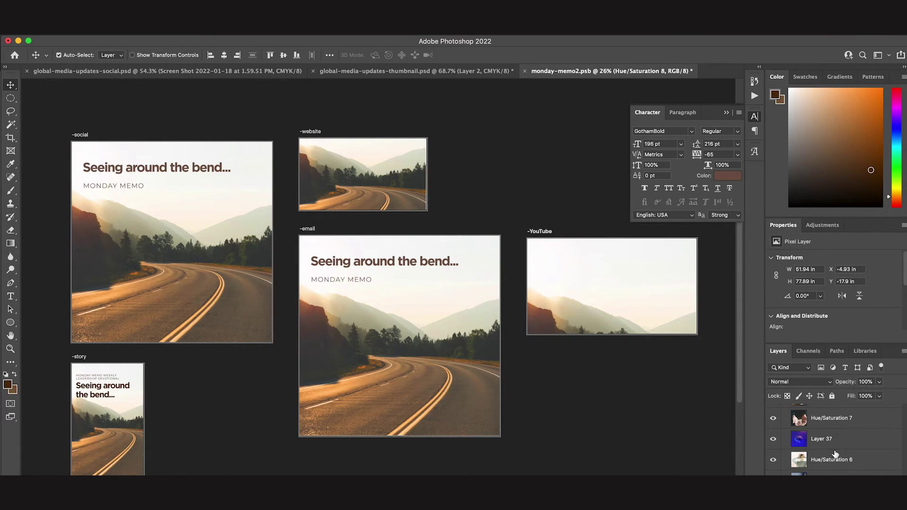
pyautogui.scroll(5, 834, 448)
pyautogui.scroll(5, 834, 448)
pyautogui.scroll(5, 834, 448)
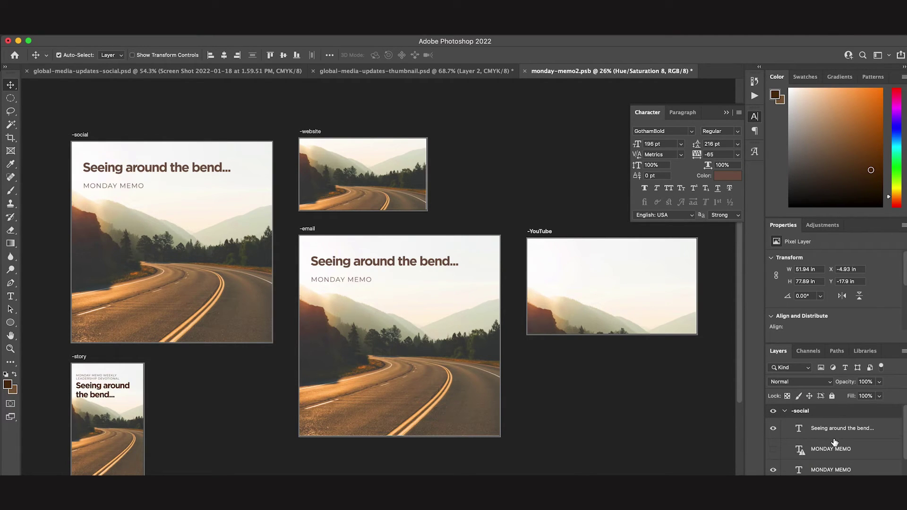
# Move the photo copy beneath the YouTube text and scale it to about 79%.
pyautogui.keyDown('alt'); pyautogui.click(787, 412); pyautogui.keyUp('alt')
pyautogui.click(784, 452)
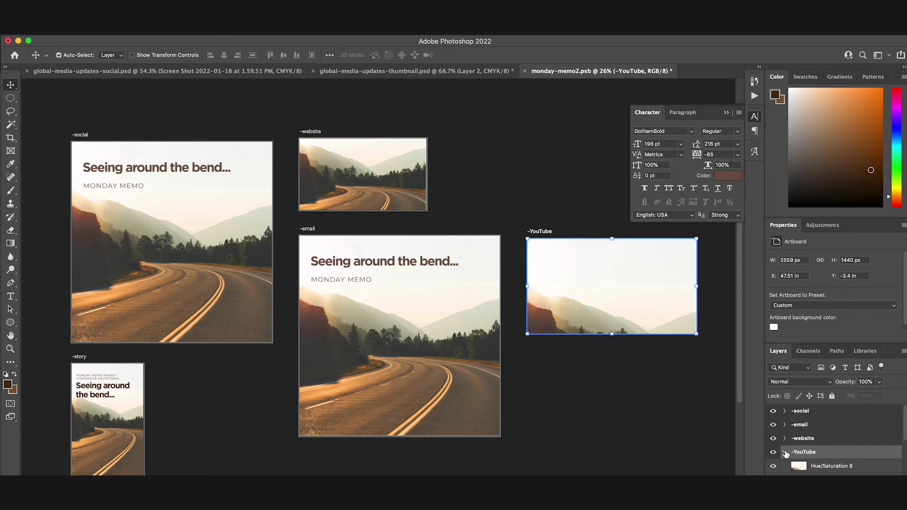
pyautogui.scroll(-2, 815, 441)
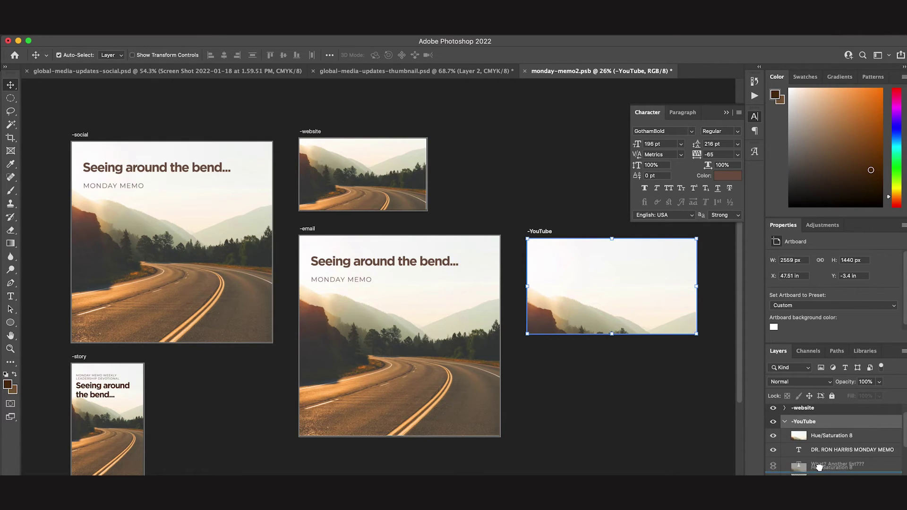
pyautogui.moveTo(818, 468); pyautogui.dragTo(820, 469)
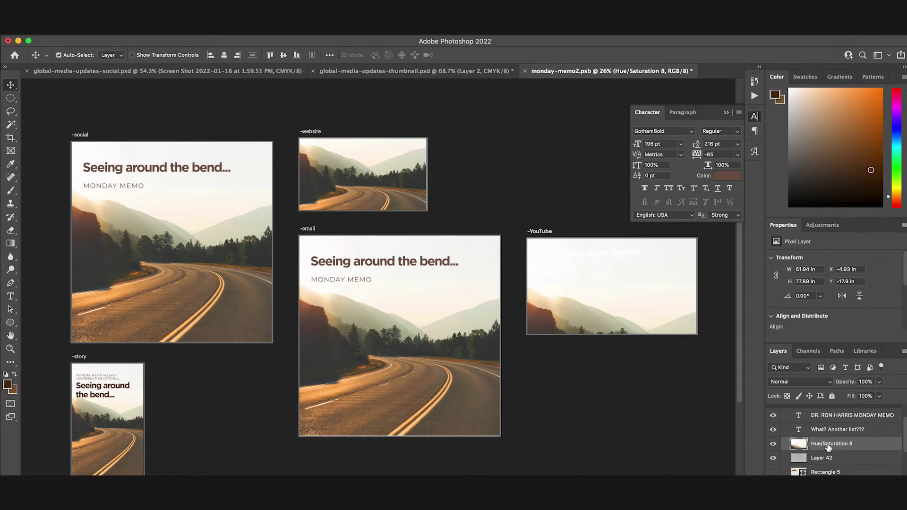
pyautogui.hotkey('ctrl', 't')
pyautogui.hotkey('ctrl', '0')
pyautogui.moveTo(578, 428); pyautogui.dragTo(550, 388)
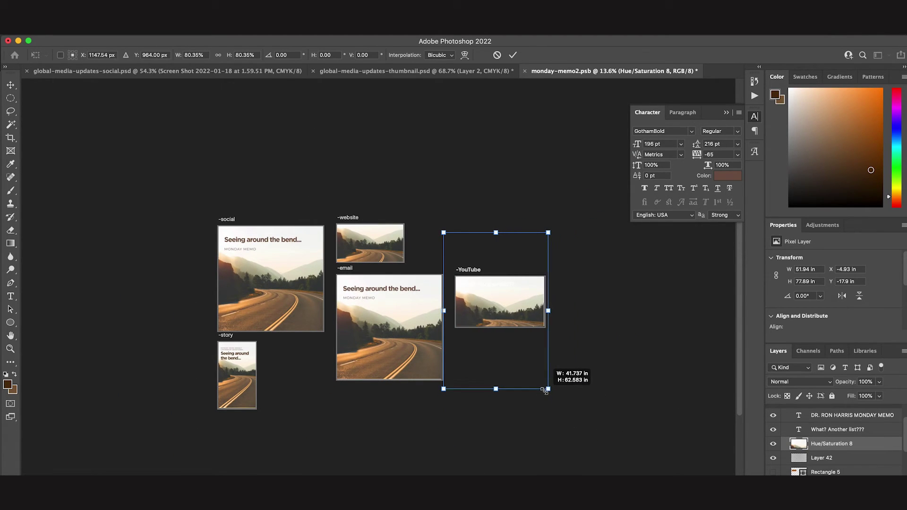
pyautogui.moveTo(487, 362); pyautogui.dragTo(491, 358)
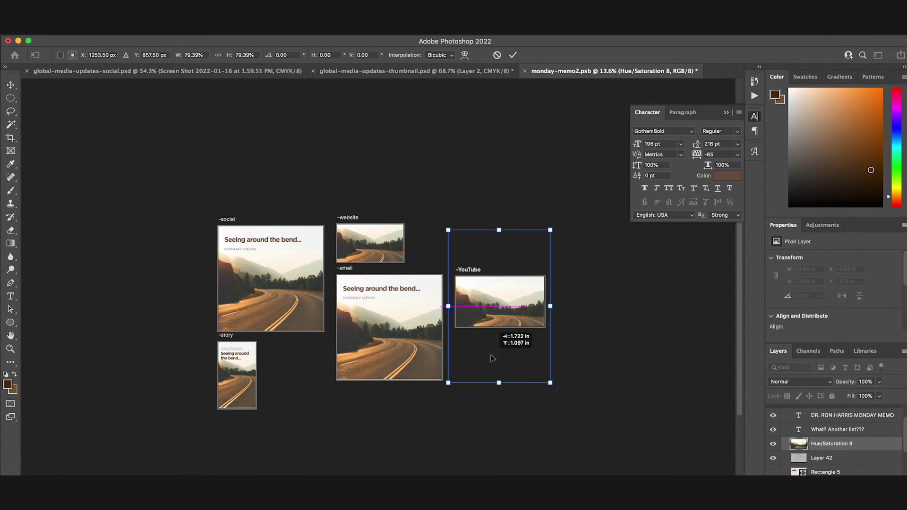
# Apply the photo resize and make the DR. RON HARRIS MONDAY MEMO text dark brown.
pyautogui.press('Return')
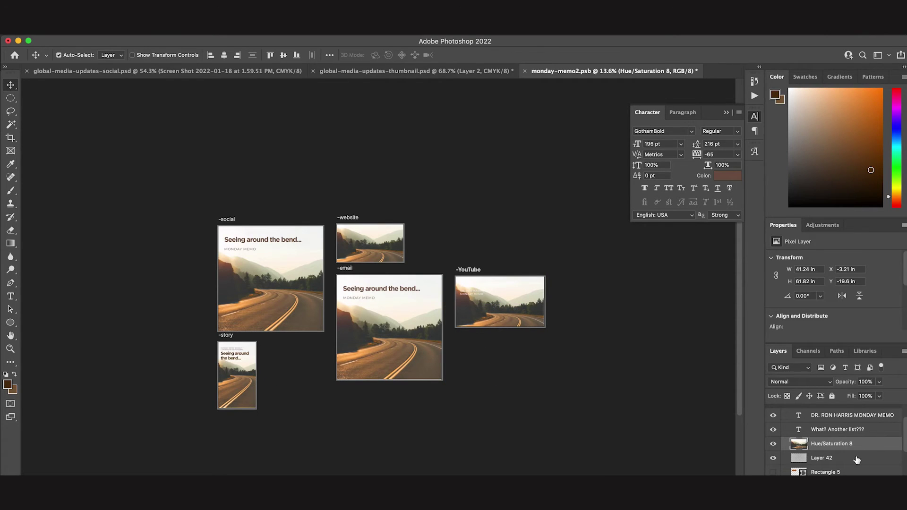
pyautogui.click(820, 416)
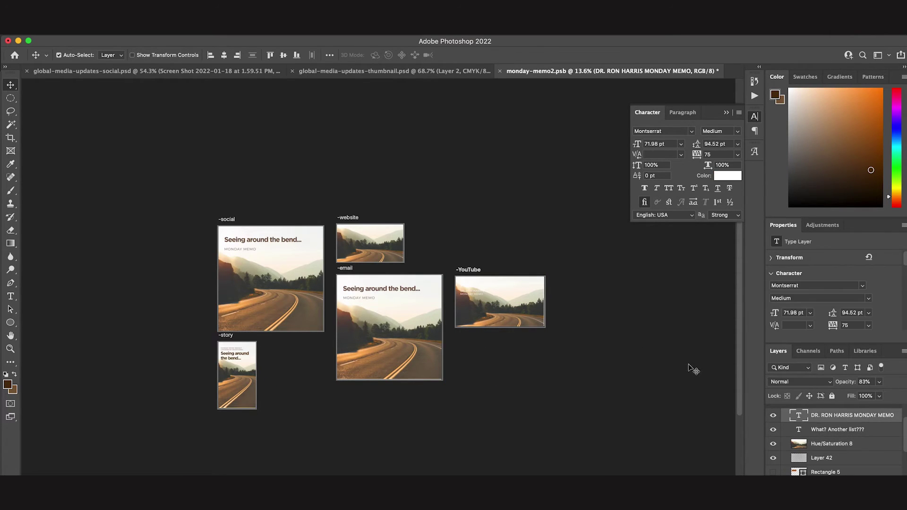
pyautogui.hotkey('ctrl', '+')
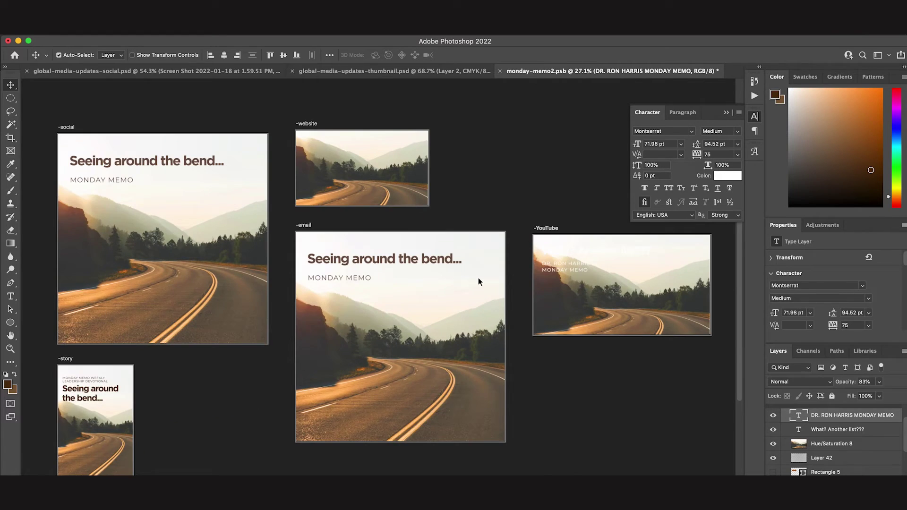
pyautogui.scroll(2, 478, 281)
pyautogui.hscroll(1, 478, 281)
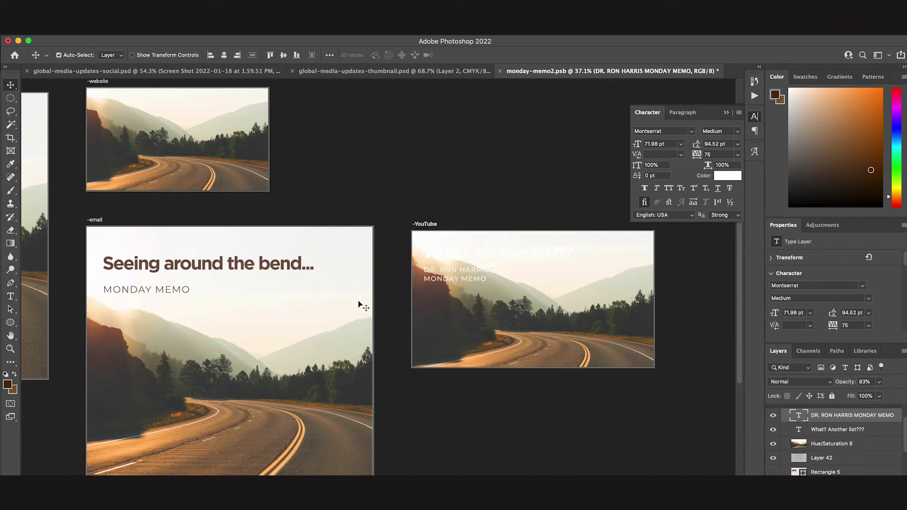
pyautogui.click(729, 177)
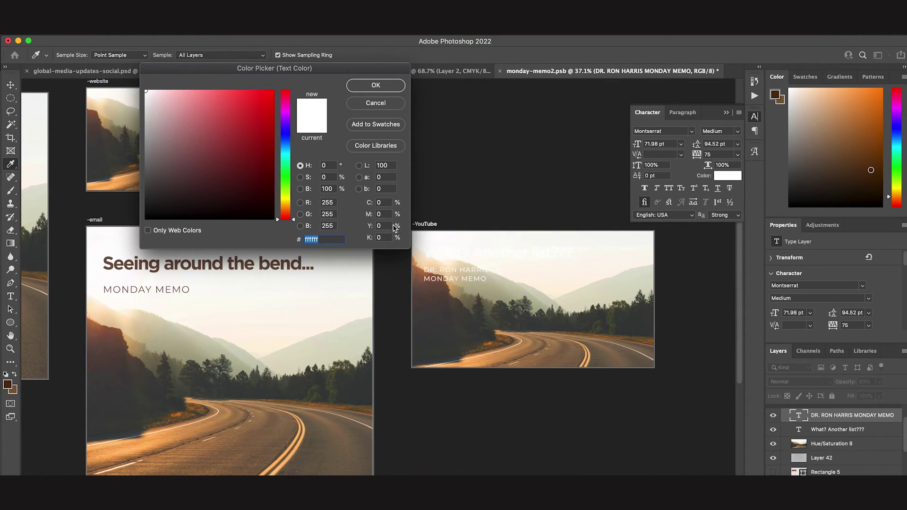
pyautogui.write('502e0a')
pyautogui.click(376, 86)
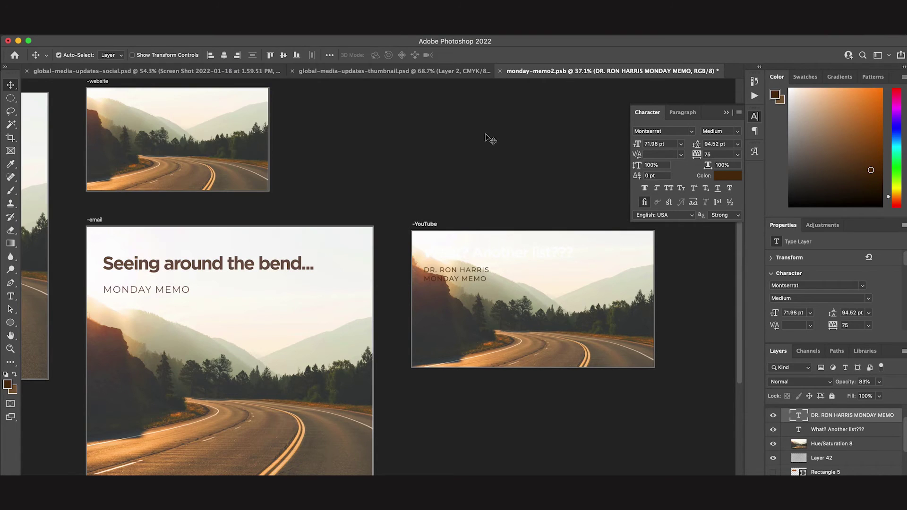
# Make the YouTube title dark brown and retype it as 'Seeing around the bend...'.
pyautogui.click(838, 429)
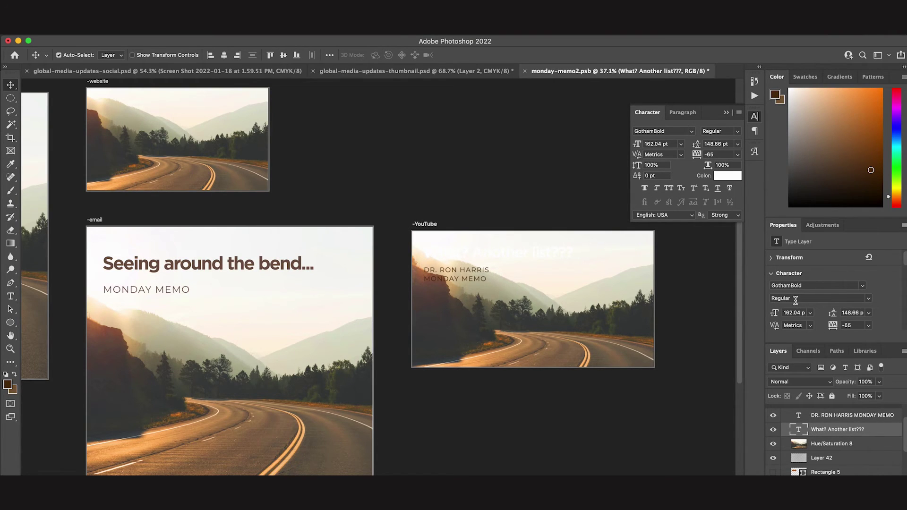
pyautogui.click(725, 177)
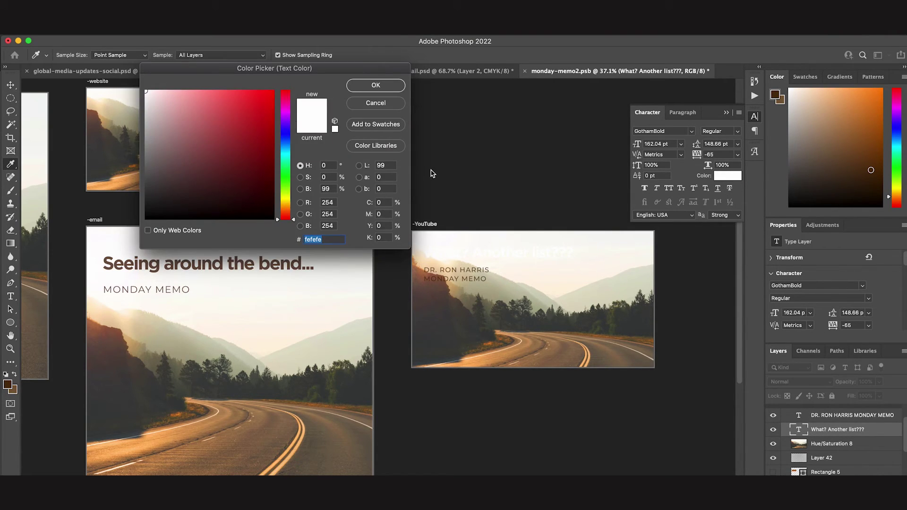
pyautogui.hotkey('ctrl', 'v')
pyautogui.click(375, 85)
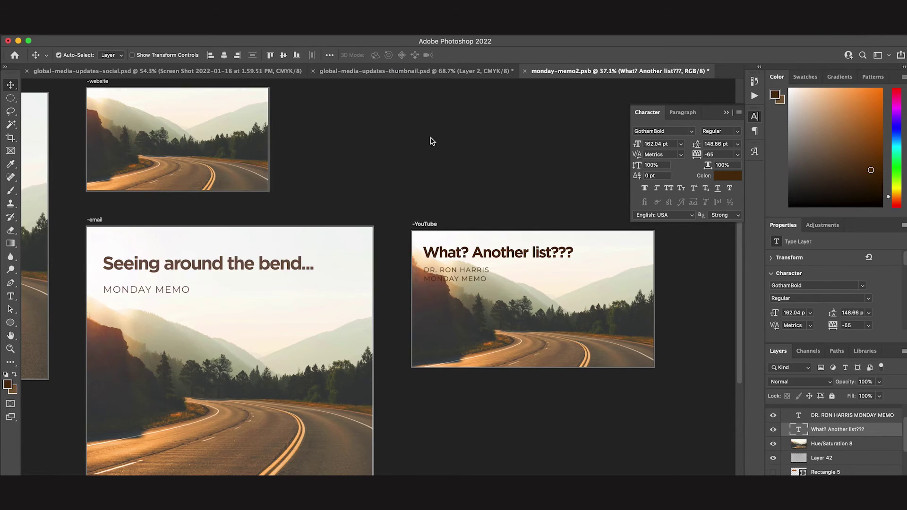
pyautogui.doubleClick(471, 254)
pyautogui.write('S')
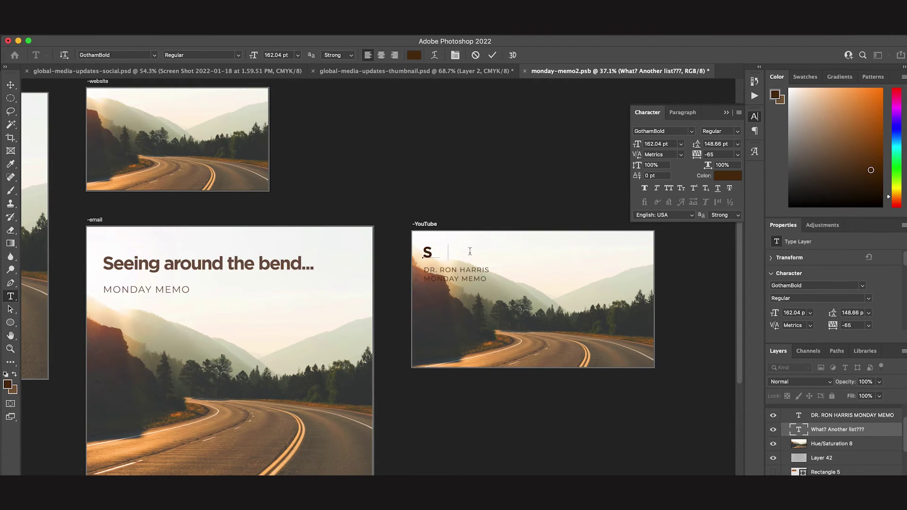
pyautogui.write('eeing around the b')
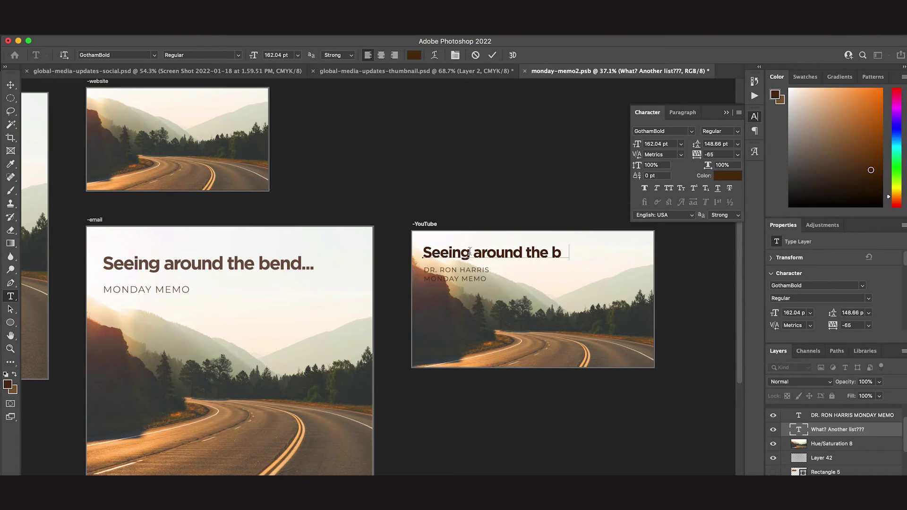
pyautogui.write('end...')
pyautogui.click(10, 85)
pyautogui.scroll(-1, 327, 171)
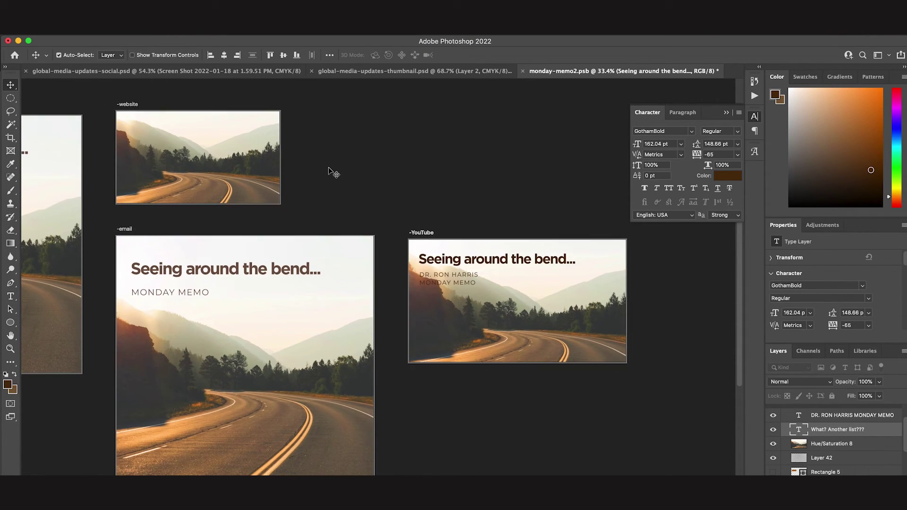
pyautogui.scroll(3, 442, 285)
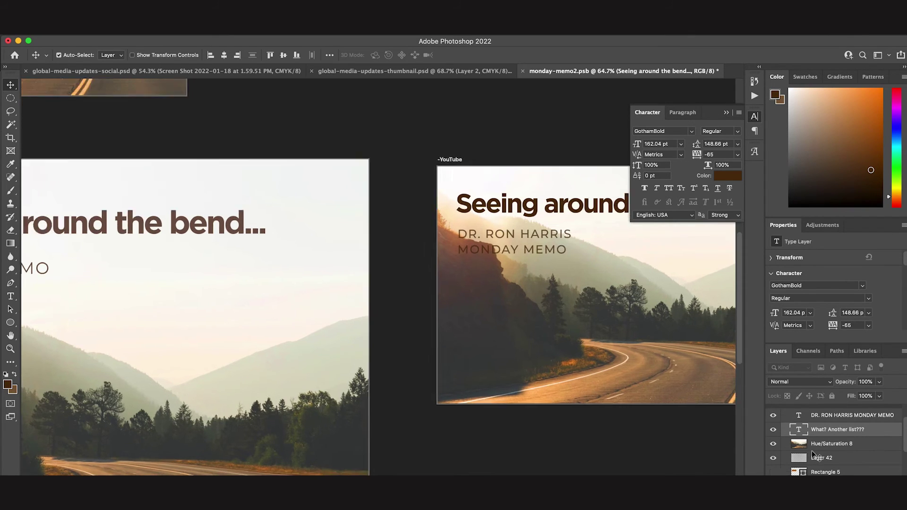
pyautogui.scroll(-2, 536, 262)
# Add a new empty layer above the road photo and sample a light peach from the sky.
pyautogui.click(557, 299)
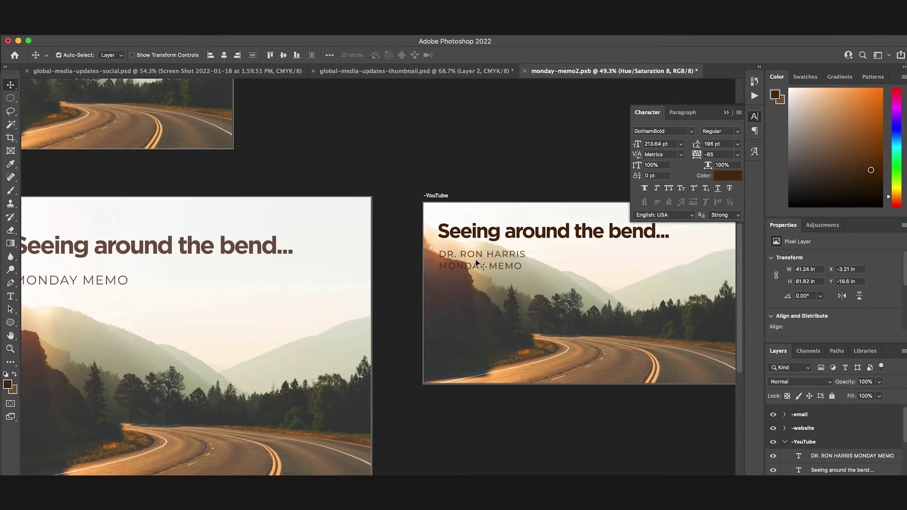
pyautogui.hscroll(5, 477, 262)
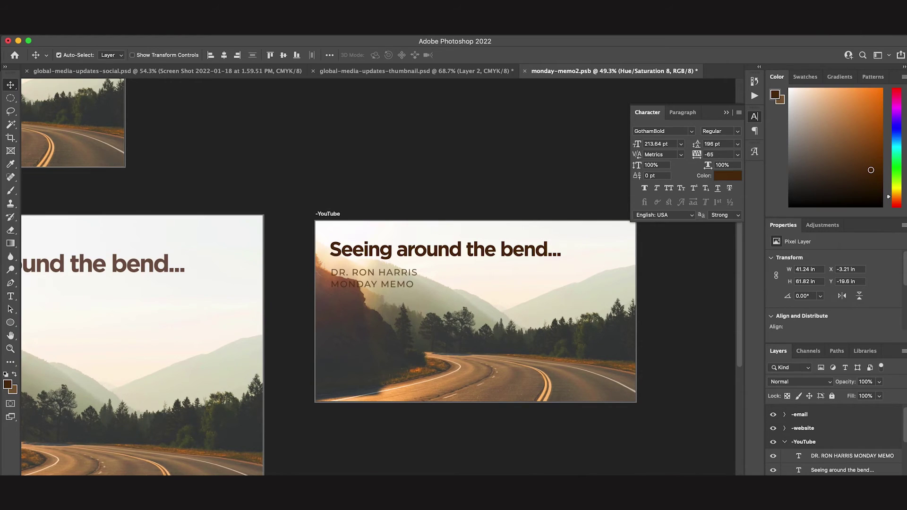
pyautogui.scroll(-3, 831, 454)
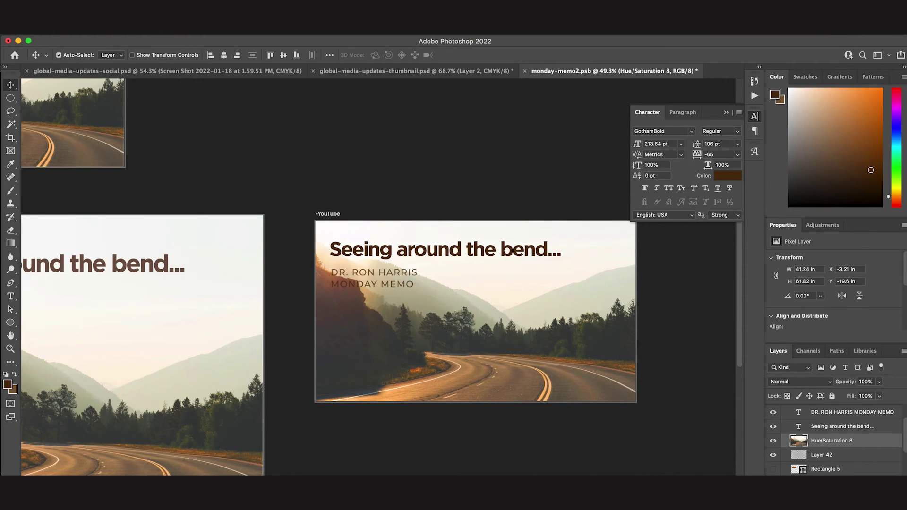
pyautogui.hotkey('ctrl', 'shift', 'alt', 'n')
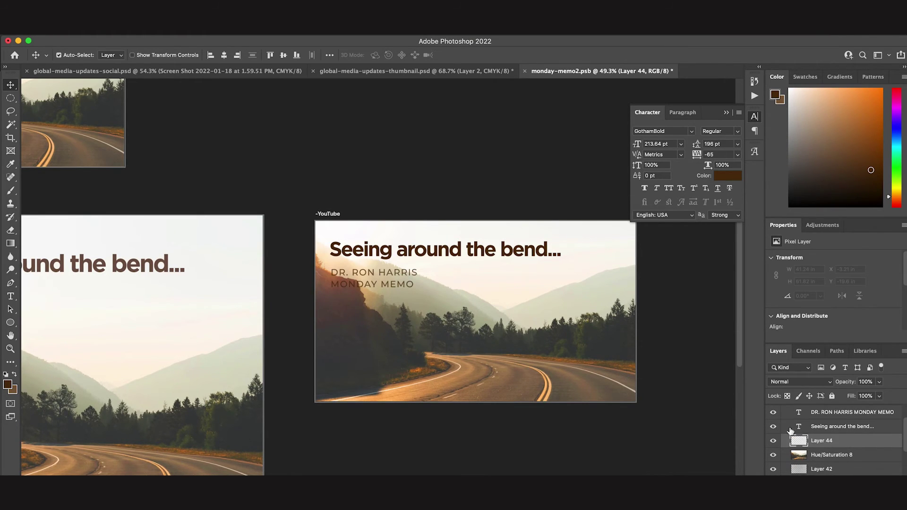
pyautogui.press('i')
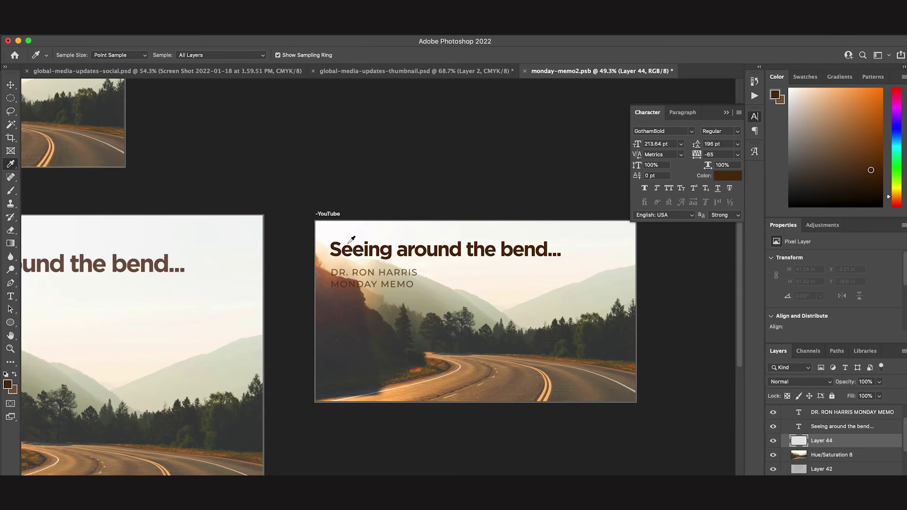
pyautogui.click(351, 237)
pyautogui.click(334, 259)
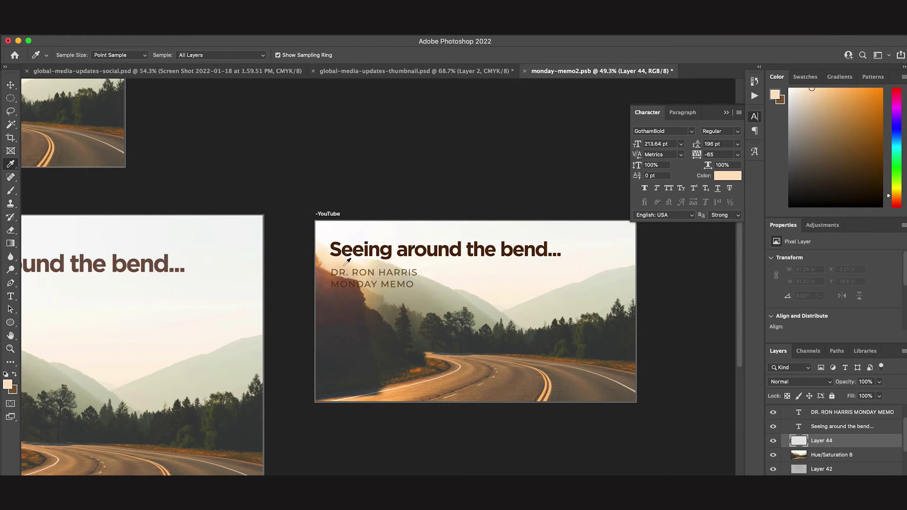
# Paint soft peach haze over the dark mountains with a smaller soft brush.
pyautogui.press('b')
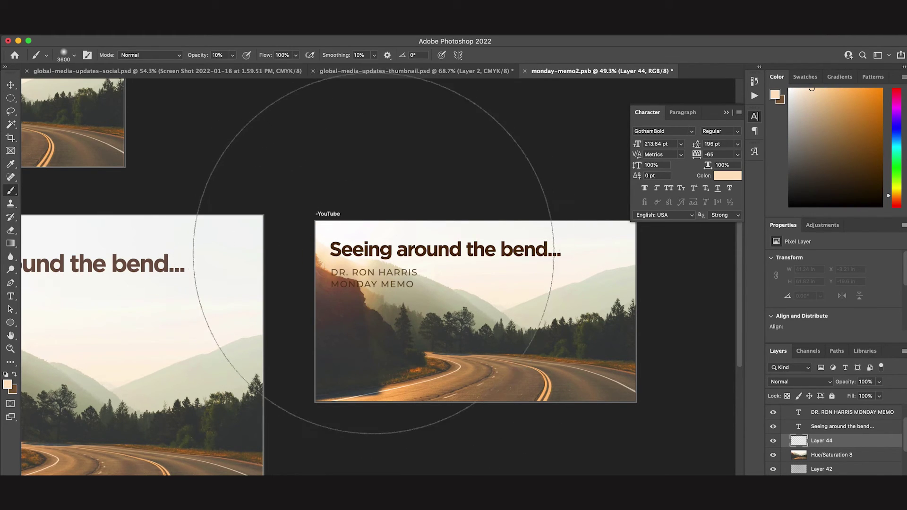
pyautogui.press('[')
pyautogui.press('[')
pyautogui.press('[')
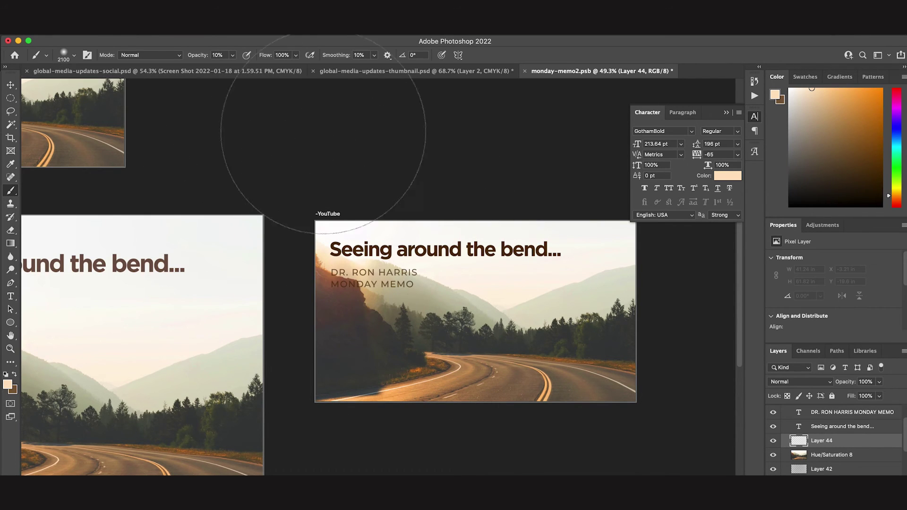
pyautogui.moveTo(366, 213); pyautogui.dragTo(339, 191)
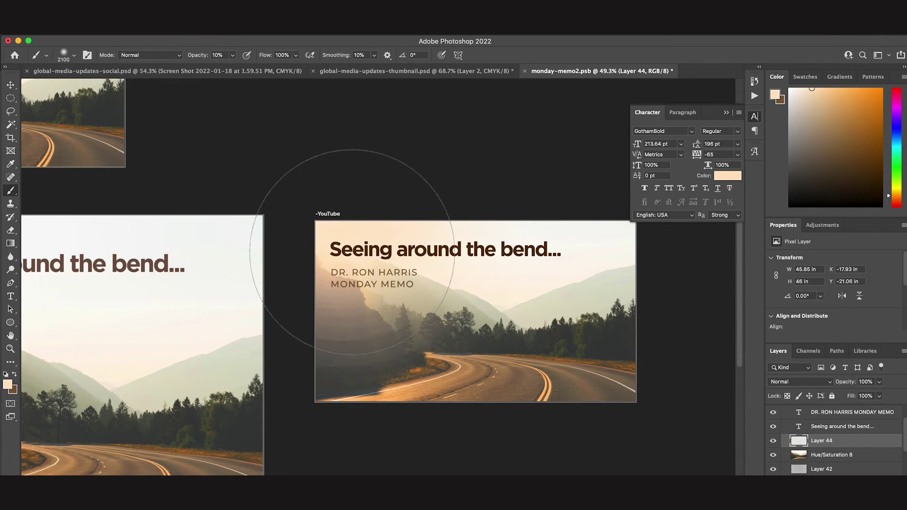
pyautogui.moveTo(142, 101); pyautogui.dragTo(517, 404)
pyautogui.scroll(2, 519, 383)
pyautogui.scroll(2, 518, 383)
pyautogui.scroll(2, 519, 383)
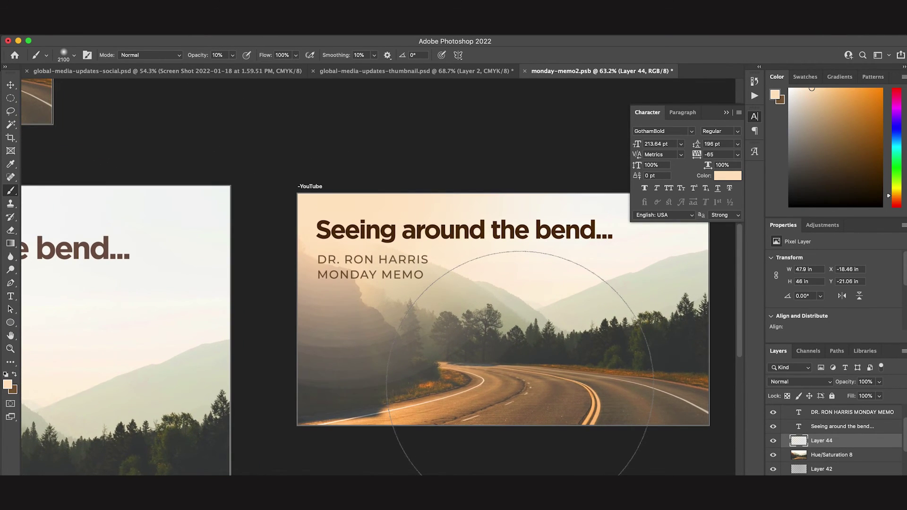
pyautogui.scroll(-1, 379, 284)
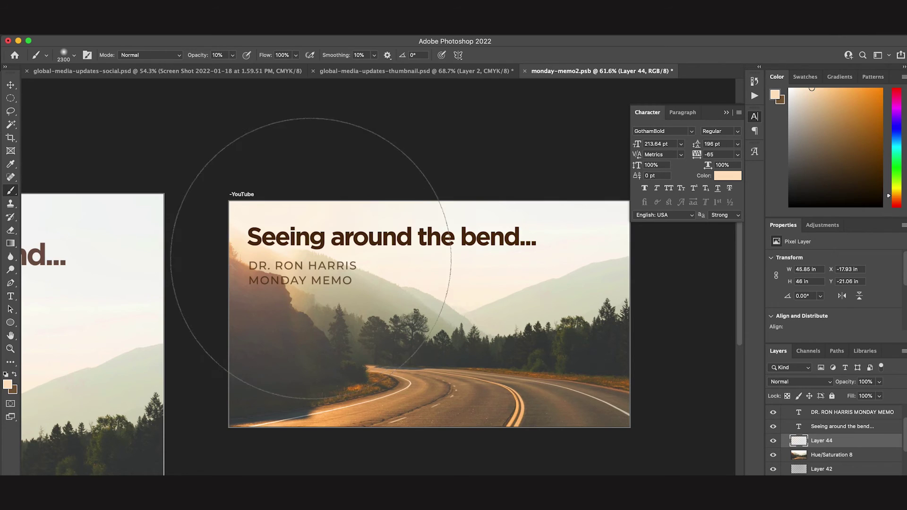
# Enlarge the brush, raise its opacity to 41%, and paint stronger haze lower-left.
pyautogui.press(']')
pyautogui.press(']')
pyautogui.press(']')
pyautogui.click(232, 55)
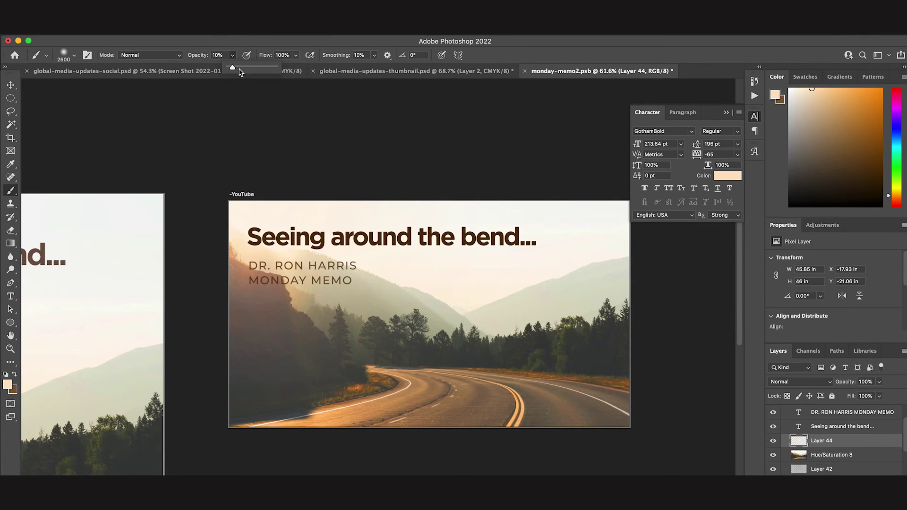
pyautogui.moveTo(239, 71); pyautogui.dragTo(254, 71)
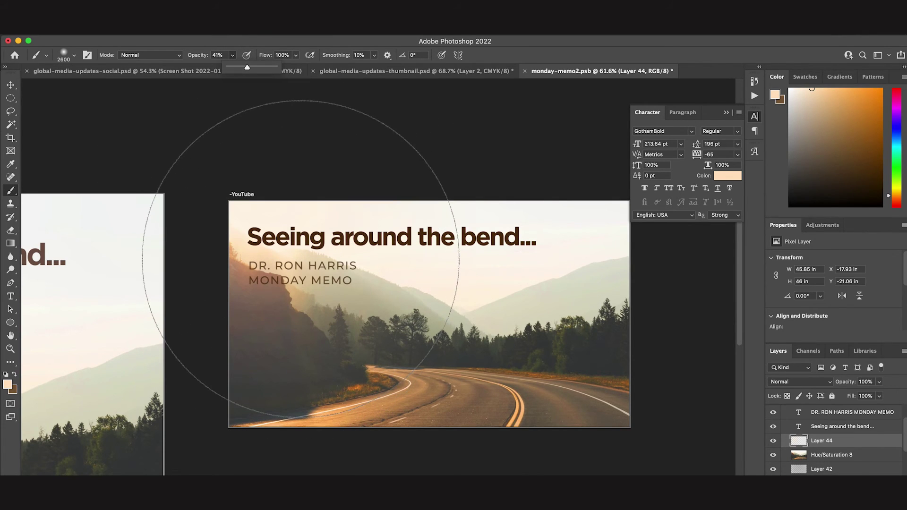
pyautogui.click(301, 258)
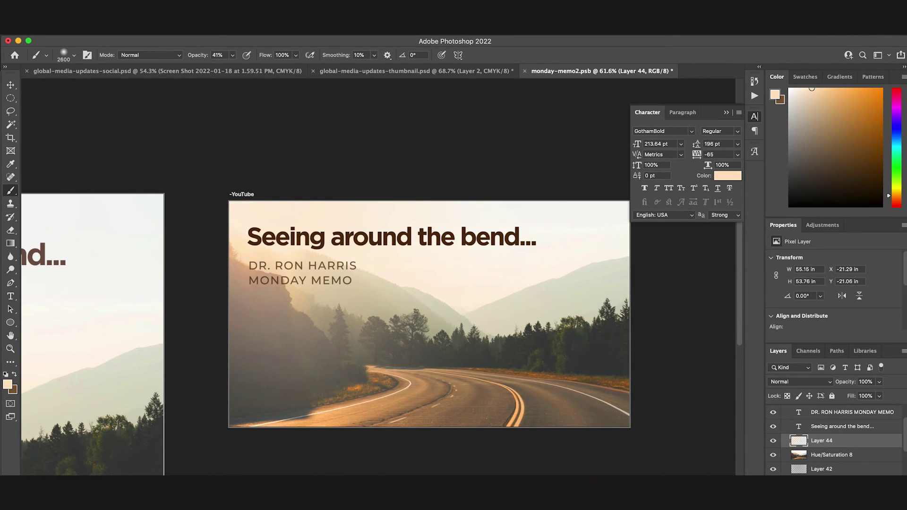
# Switch back to the Move tool to view all five artboards.
pyautogui.click(11, 86)
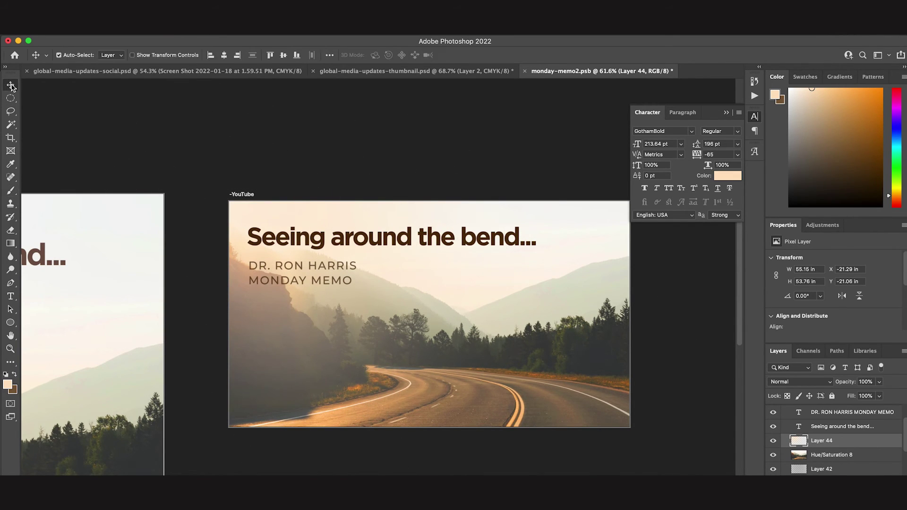
pyautogui.scroll(-3, 396, 198)
pyautogui.scroll(-3, 396, 198)
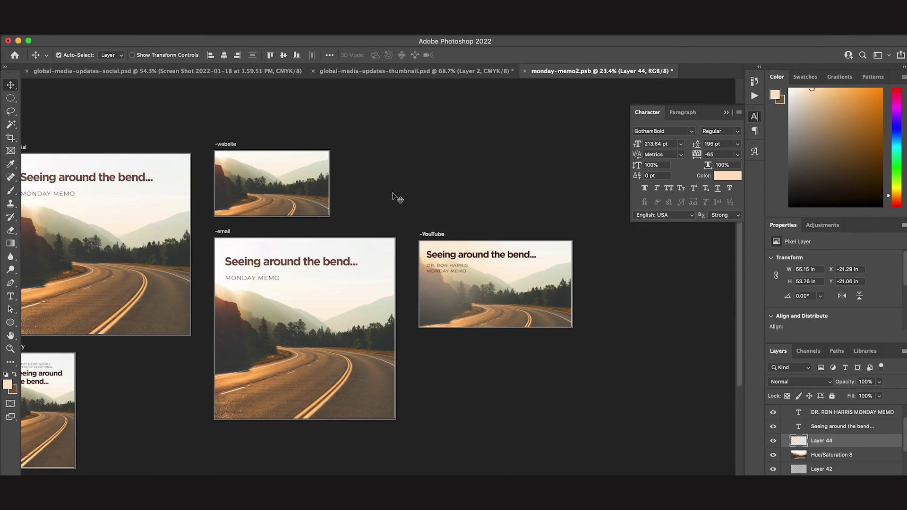
pyautogui.hscroll(-2, 395, 198)
pyautogui.hscroll(-2, 396, 198)
pyautogui.hscroll(-2, 396, 197)
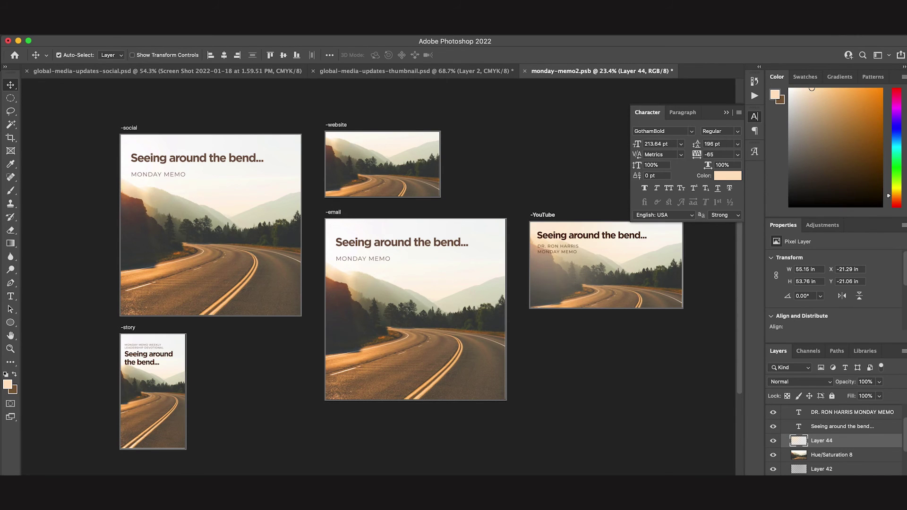
# In Export As, set the email artboard's width to 600 px.
pyautogui.click(80, 28)
pyautogui.moveTo(90, 159)
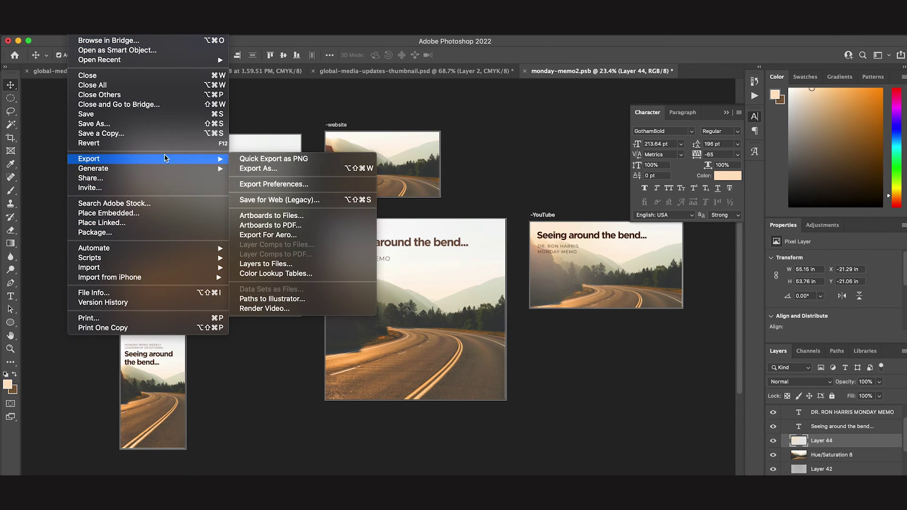
pyautogui.click(249, 173)
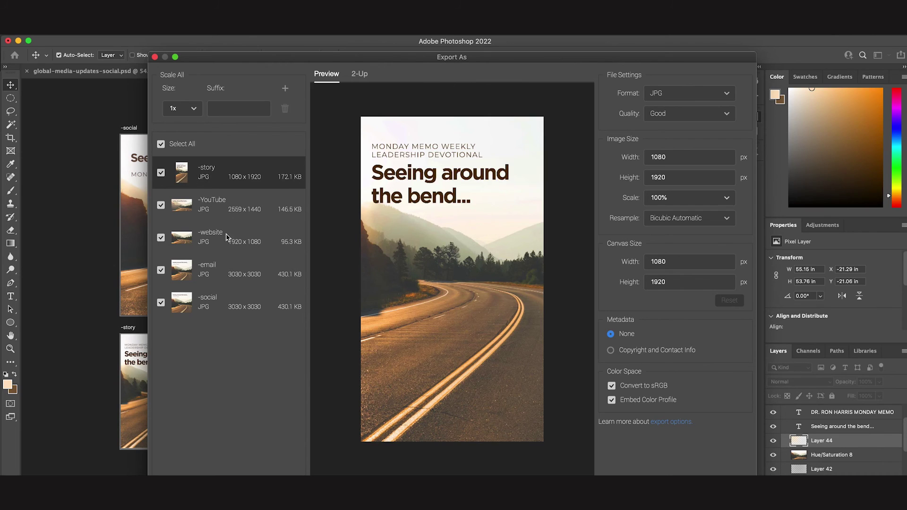
pyautogui.click(218, 276)
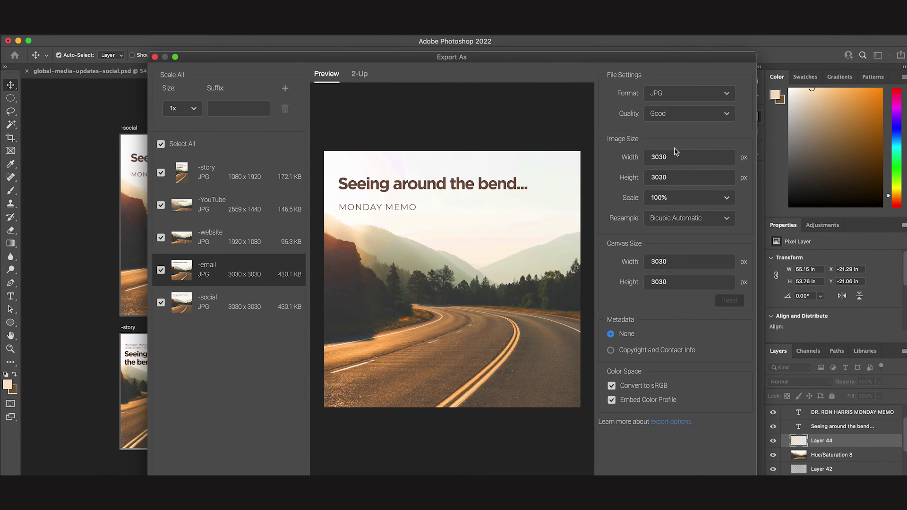
pyautogui.doubleClick(654, 158)
pyautogui.write('60')
pyautogui.press('Tab')
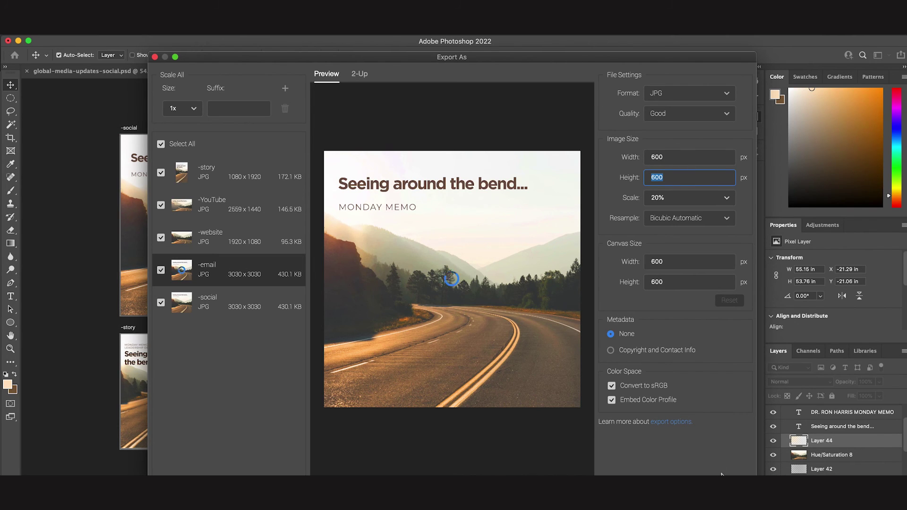
# Export the artboard JPGs into the monday memo folder.
pyautogui.press('Return')
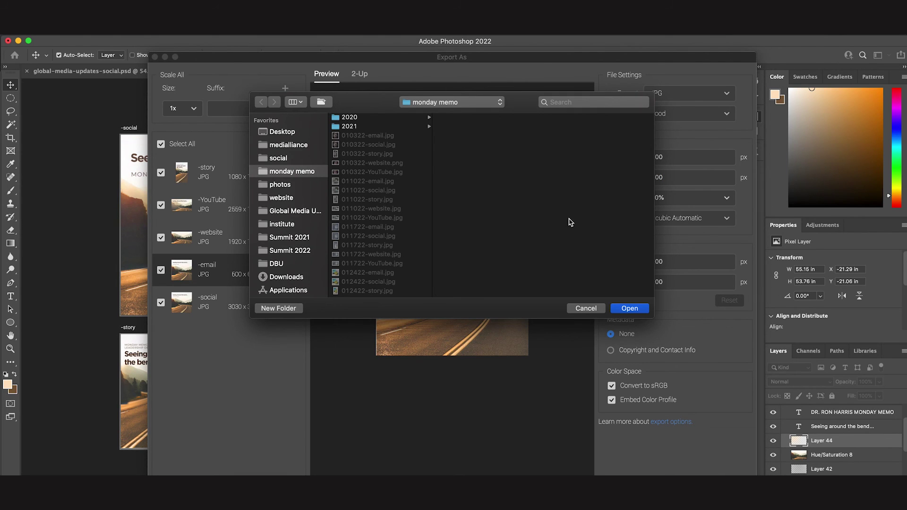
pyautogui.click(630, 311)
pyautogui.click(630, 311)
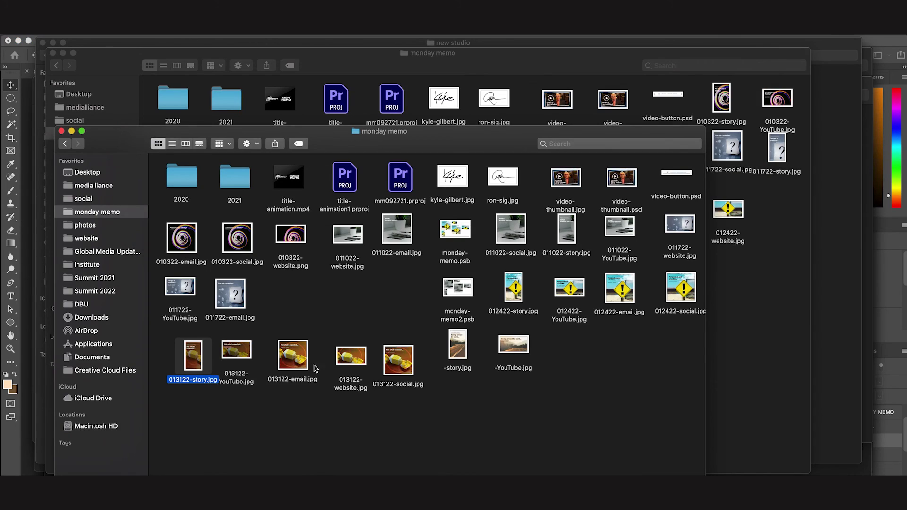
pyautogui.hscroll(2, 562, 346)
pyautogui.hscroll(2, 562, 346)
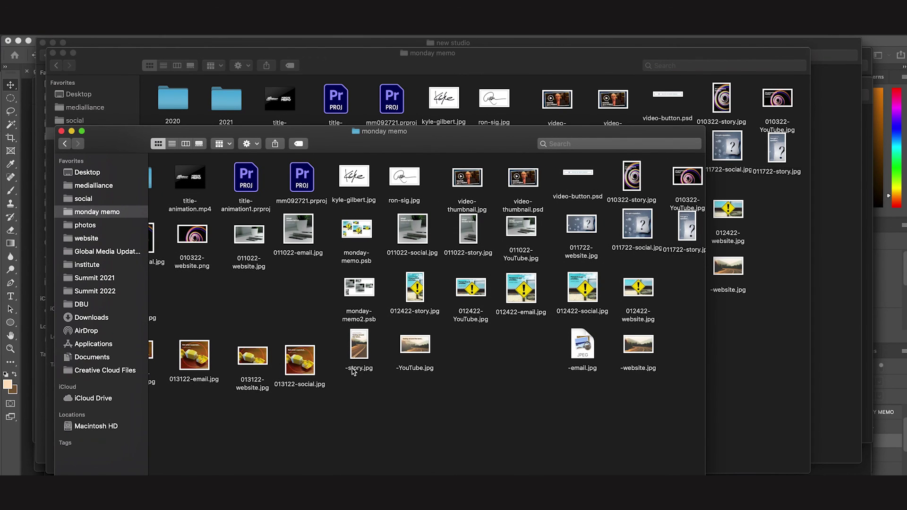
# Select -story.jpg in the monday memo folder and start renaming it.
pyautogui.click(352, 371)
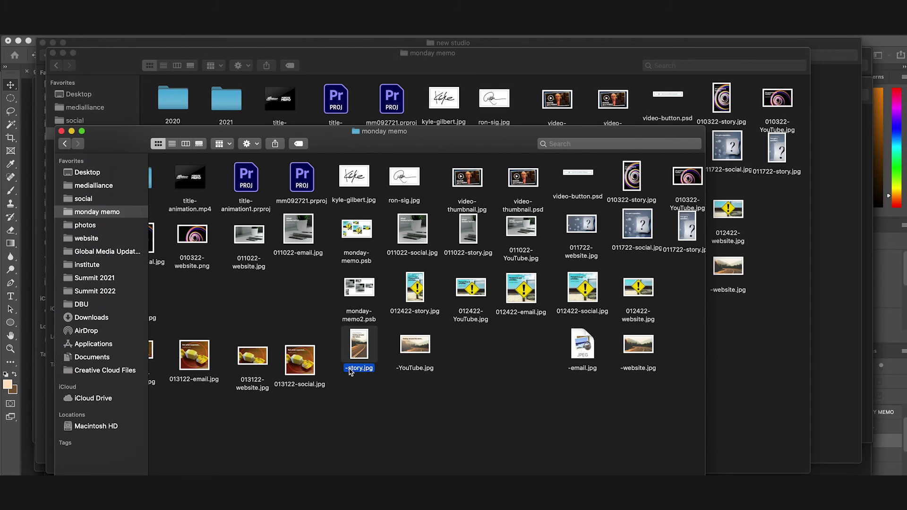
pyautogui.press('Left')
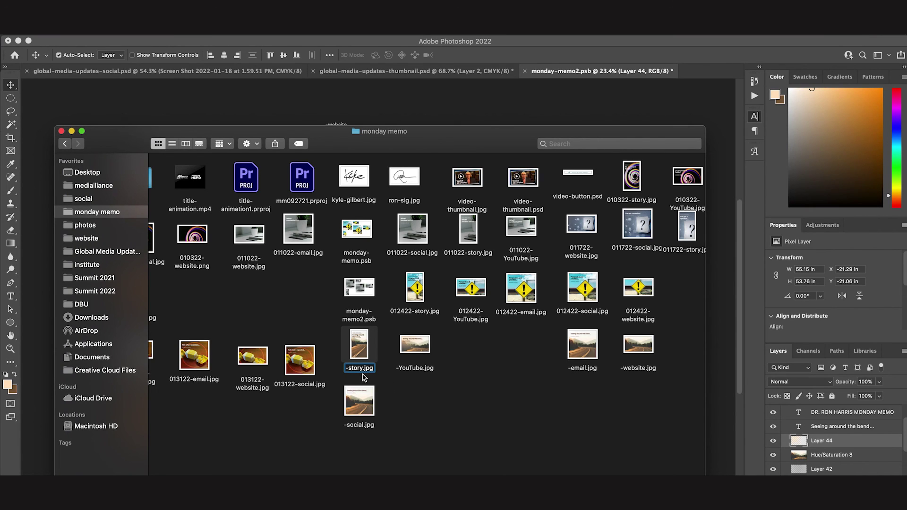
pyautogui.write('020722')
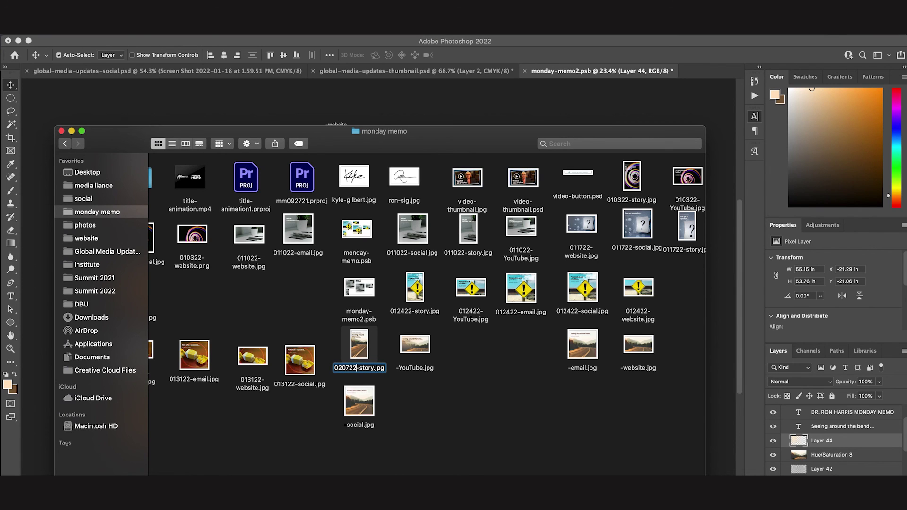